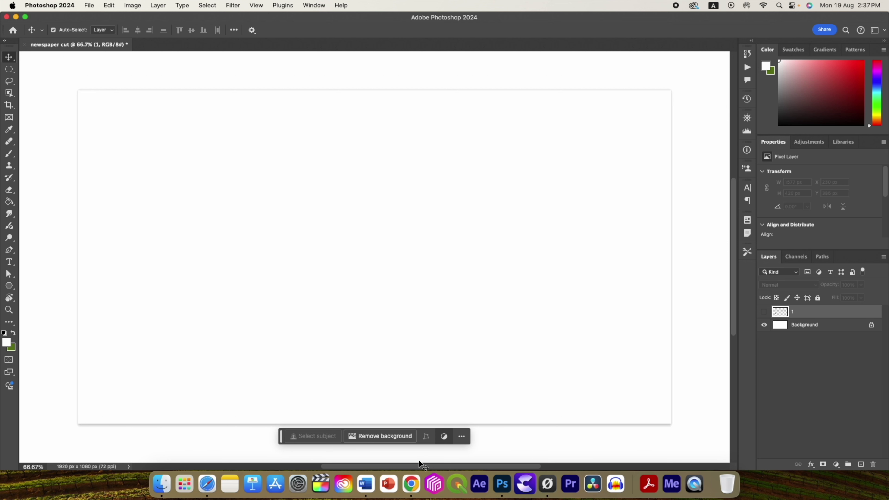
Place screenshot 7 (the monkeypox headline) from the sccreenshots folder onto the Photoshop canvas as a smart object.
{"action": "left_click", "coordinate": [161, 483]}
{"action": "left_click", "coordinate": [564, 280]}
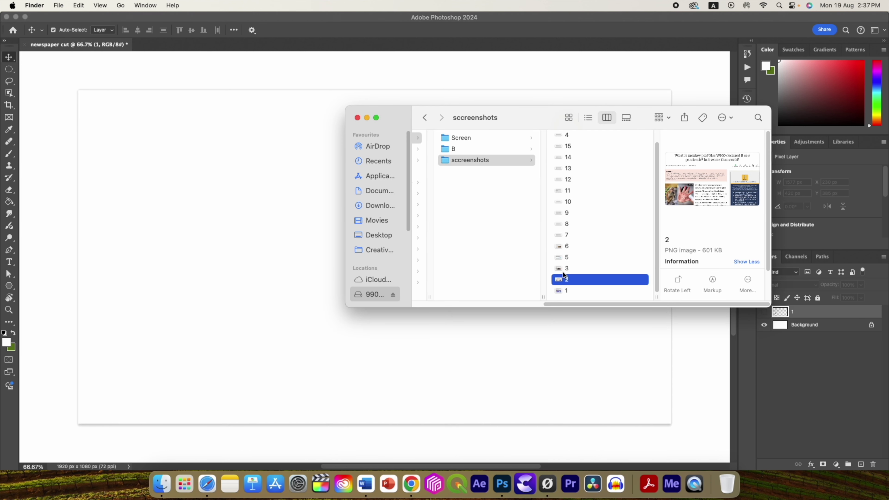
{"action": "left_click", "coordinate": [566, 269]}
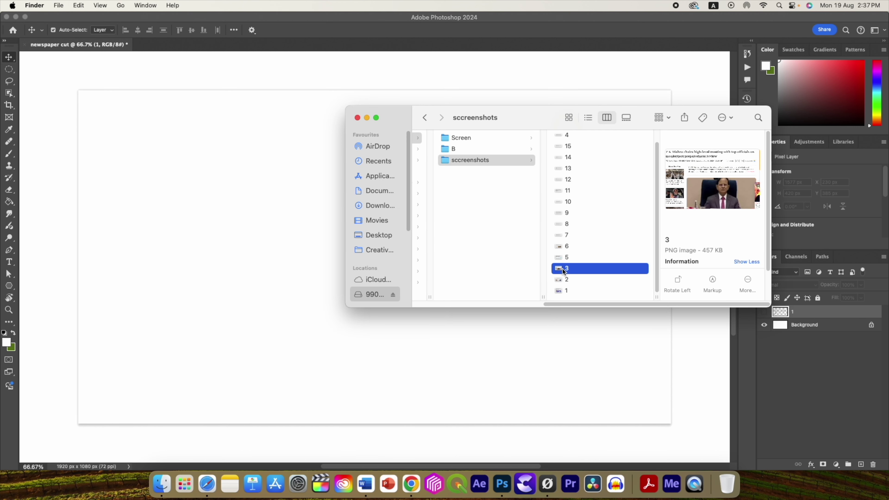
{"action": "left_click", "coordinate": [561, 235]}
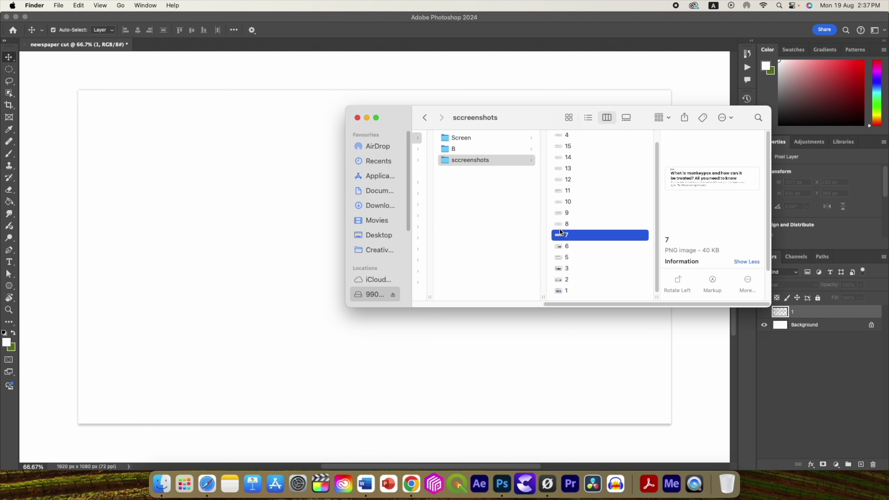
{"action": "left_click_drag", "start_coordinate": [559, 235], "coordinate": [312, 265]}
{"action": "key", "text": "Return"}
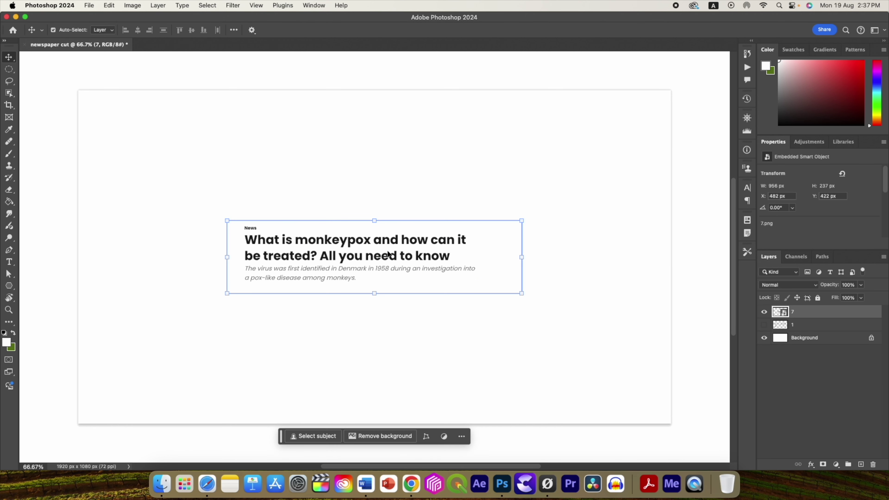
Select the white background with Color Range at Fuzziness 6 and attempt to delete it.
{"action": "left_click", "coordinate": [207, 7]}
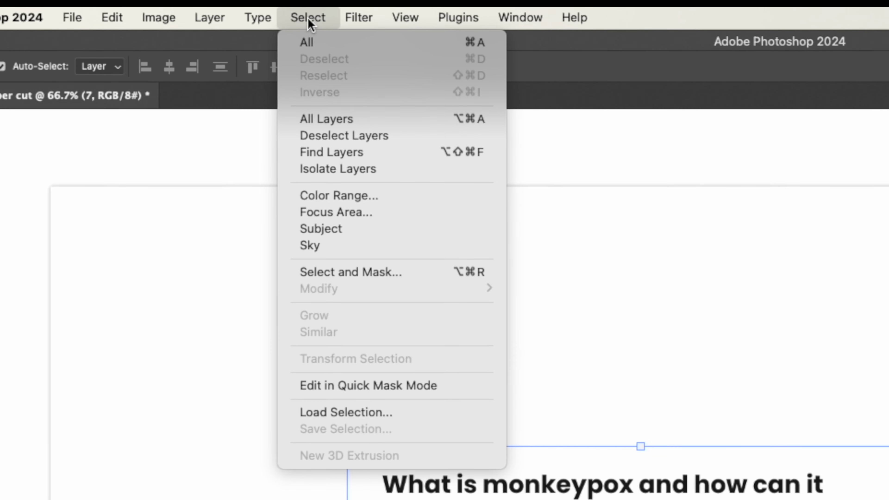
{"action": "left_click", "coordinate": [363, 197]}
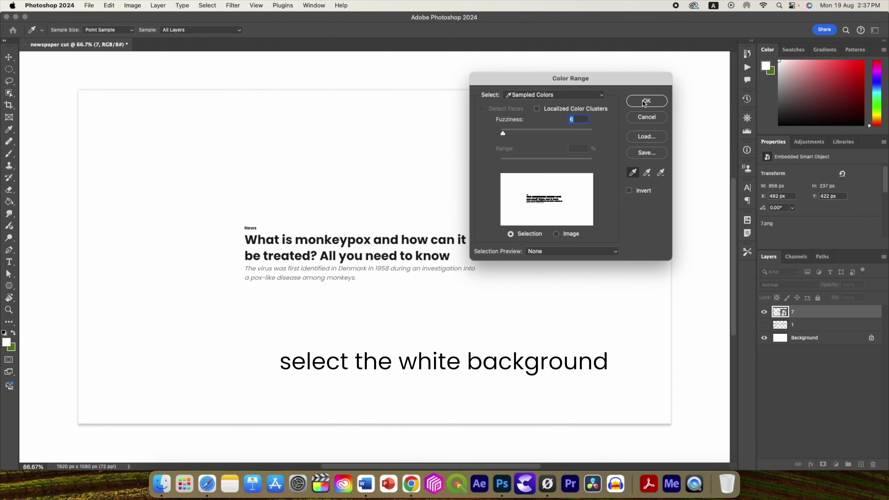
{"action": "left_click", "coordinate": [687, 90]}
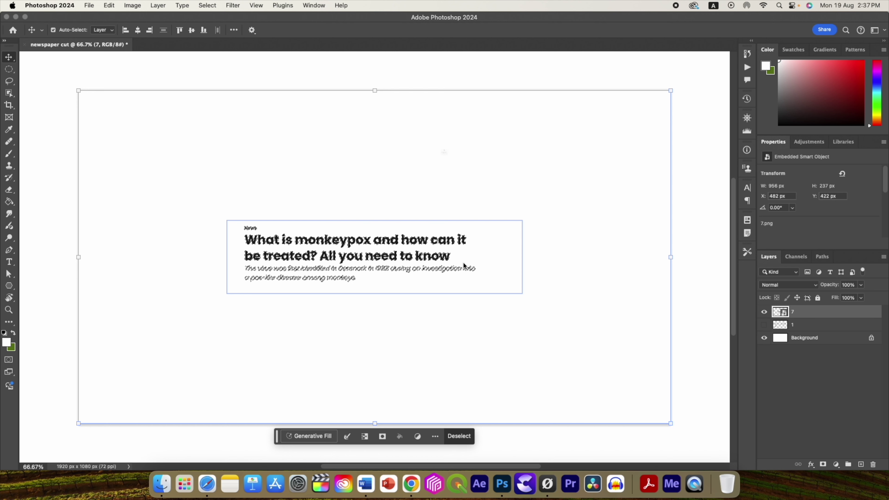
{"action": "key", "text": "BackSpace"}
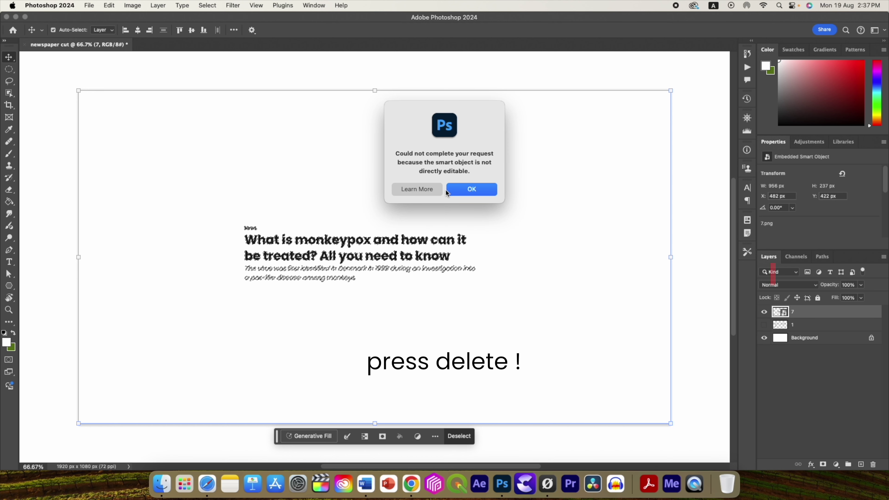
Clear the error and selection, rasterize layer 7 into pixels, and reopen Color Range.
{"action": "left_click", "coordinate": [466, 192]}
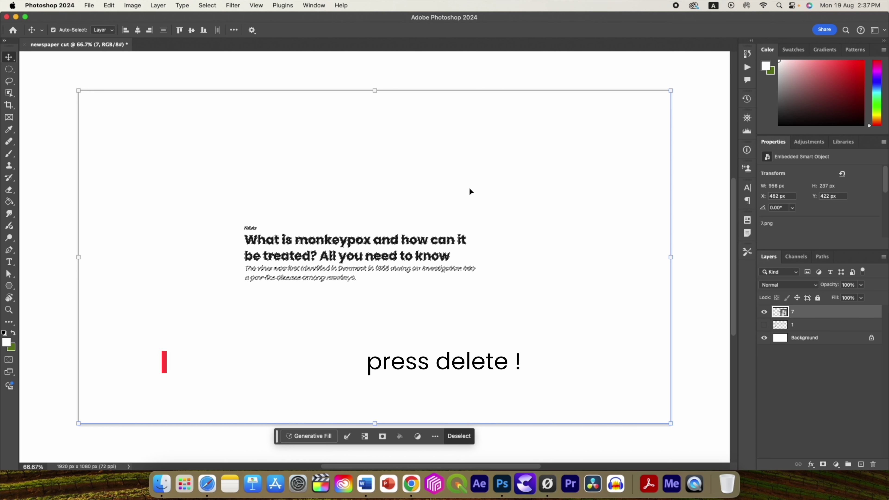
{"action": "left_click", "coordinate": [459, 436]}
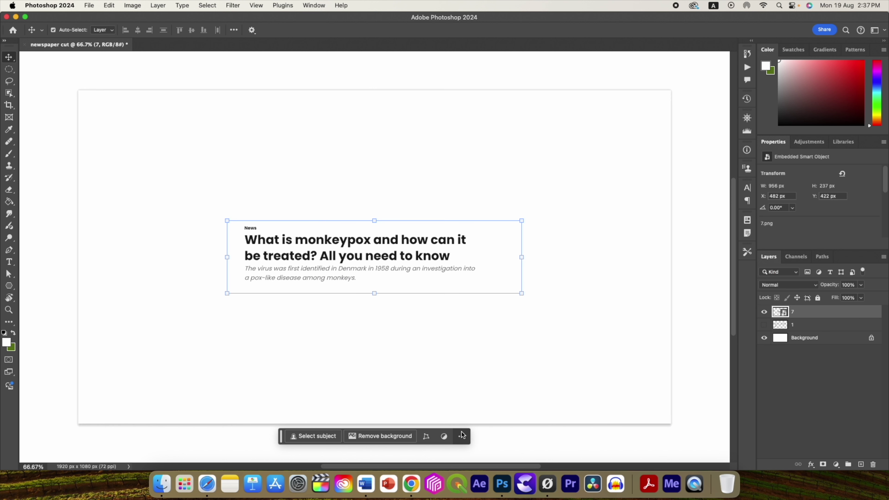
{"action": "right_click", "coordinate": [782, 314]}
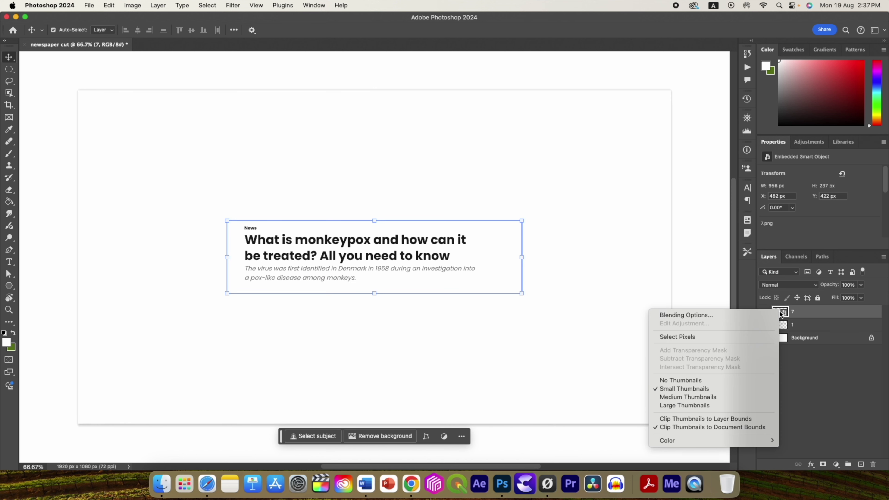
{"action": "left_click", "coordinate": [818, 315]}
{"action": "right_click", "coordinate": [818, 312]}
{"action": "left_click", "coordinate": [774, 338]}
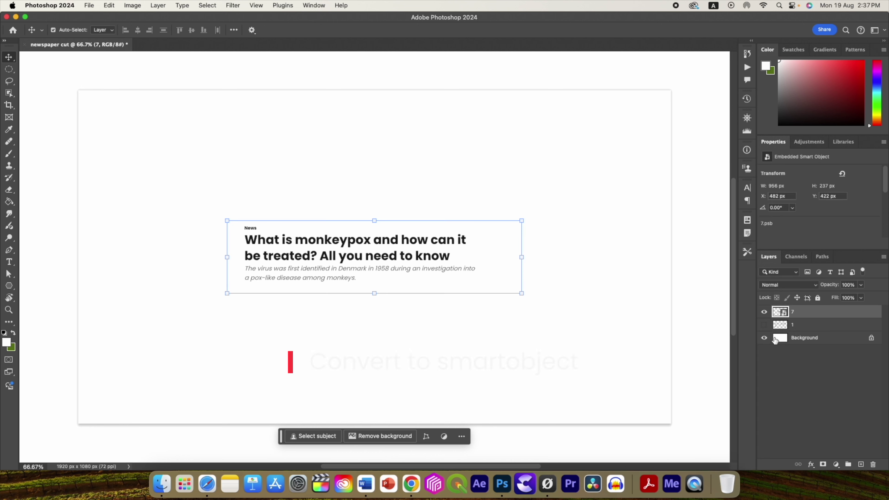
{"action": "right_click", "coordinate": [815, 311]}
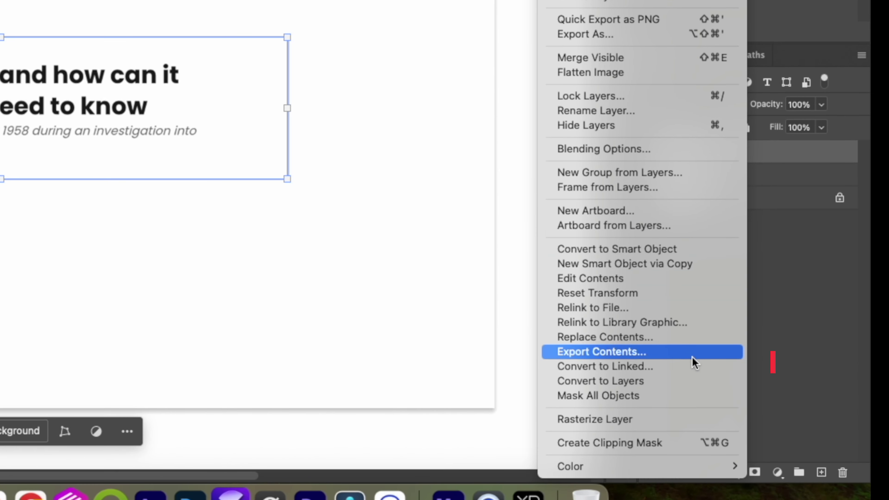
{"action": "left_click", "coordinate": [674, 421]}
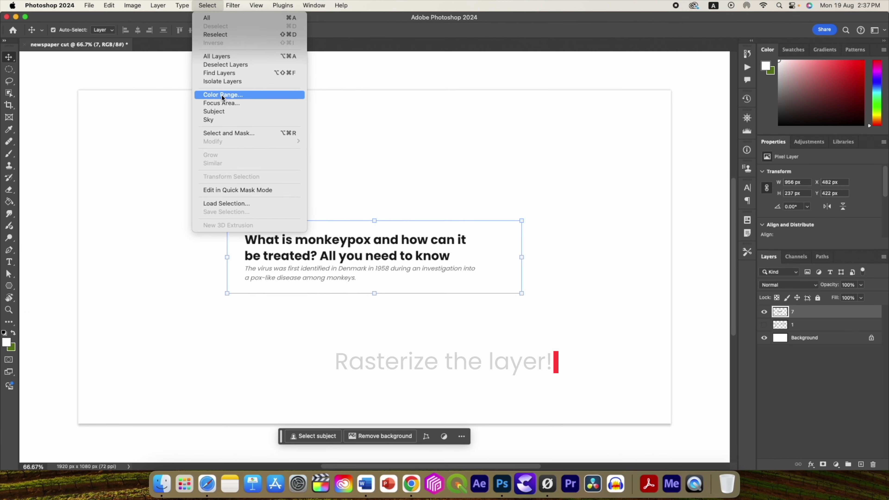
{"action": "left_click", "coordinate": [168, 68]}
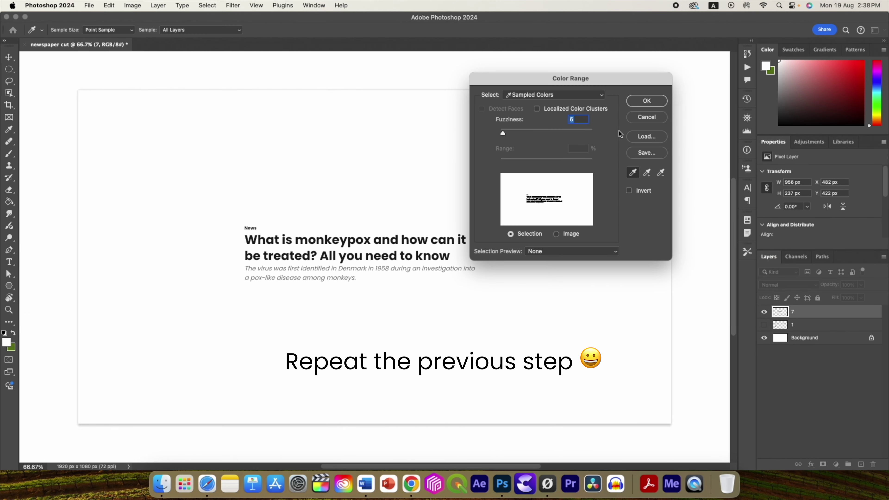
Delete the Color Range–selected white pixels from layer 7, then deselect.
{"action": "left_click", "coordinate": [646, 101]}
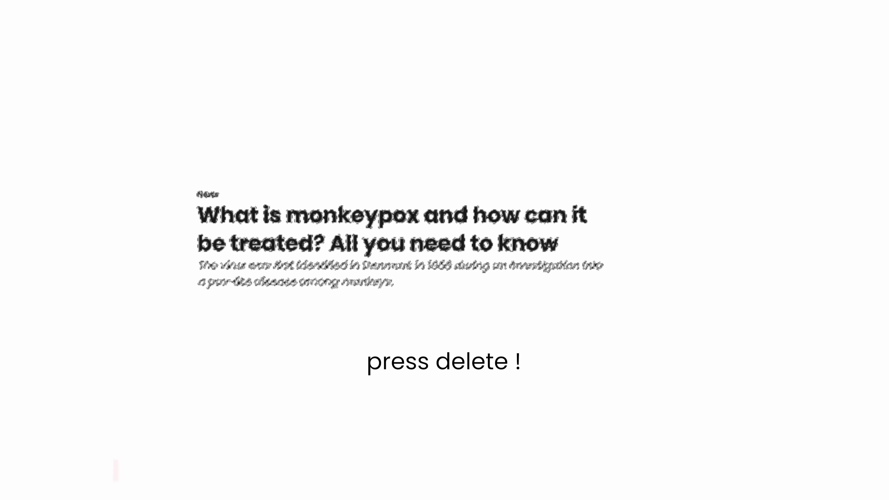
{"action": "key", "text": "Delete"}
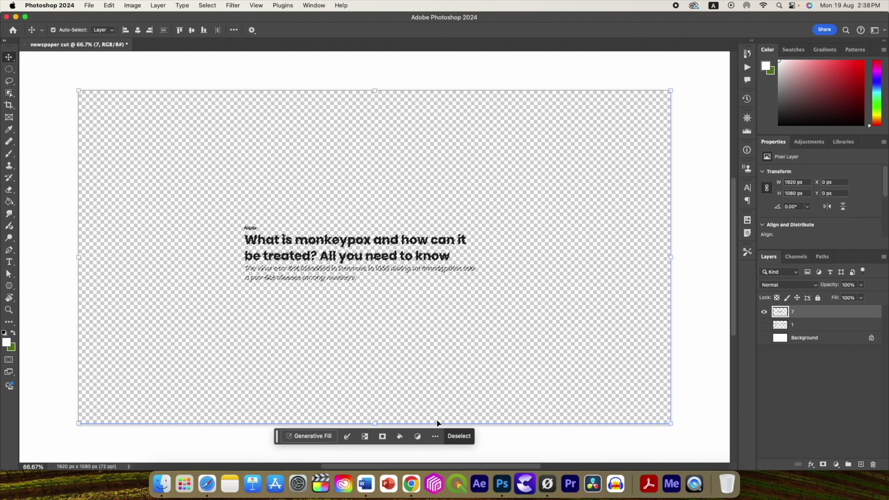
{"action": "left_click", "coordinate": [459, 436]}
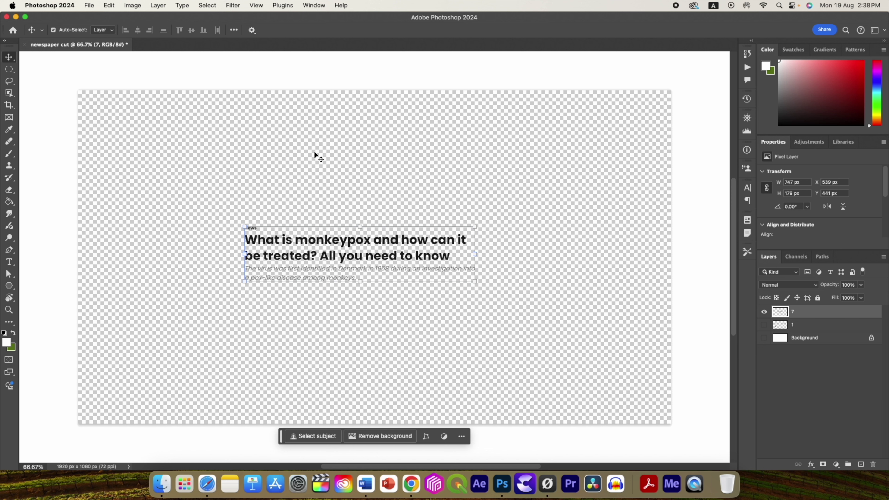
Turn on rulers, add two horizontal and two vertical guides, and show the white Background layer.
{"action": "left_click", "coordinate": [256, 6]}
{"action": "left_click", "coordinate": [264, 210]}
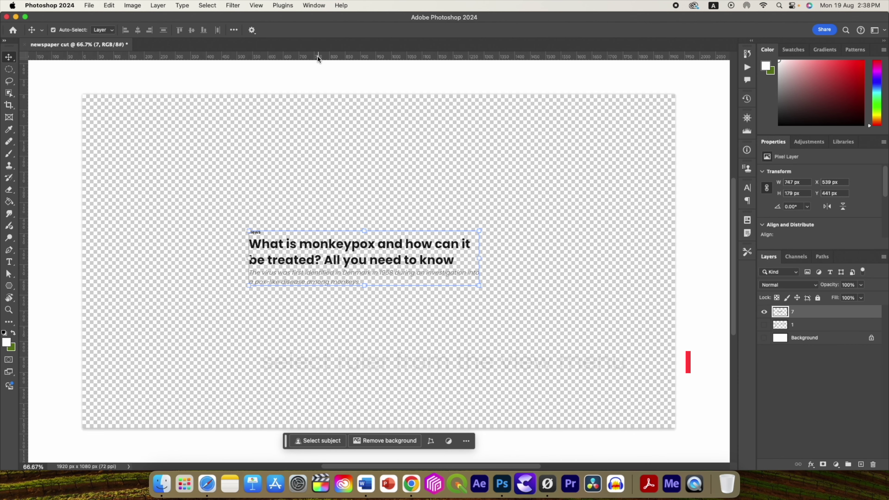
{"action": "left_click_drag", "start_coordinate": [317, 57], "coordinate": [315, 237]}
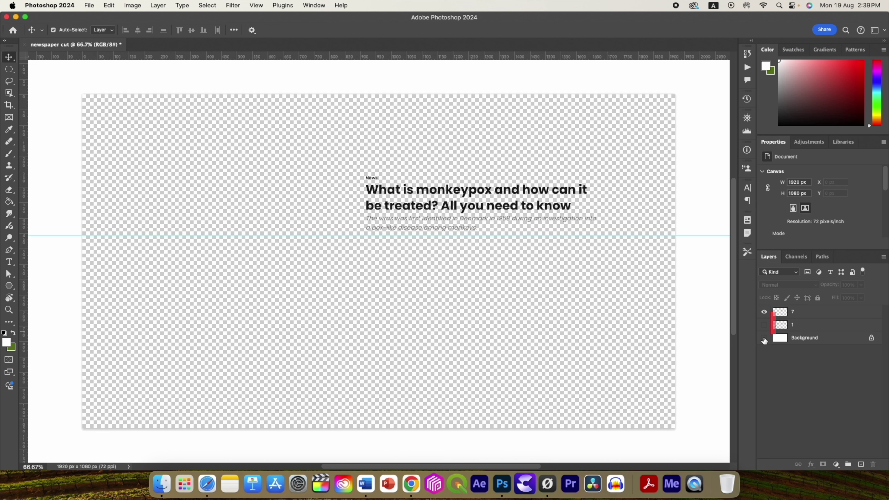
{"action": "left_click", "coordinate": [764, 338]}
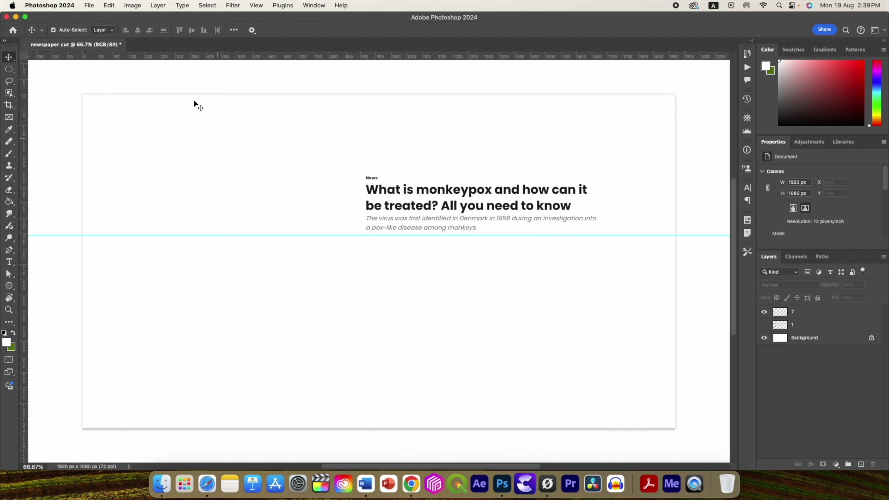
{"action": "left_click_drag", "start_coordinate": [213, 58], "coordinate": [225, 257]}
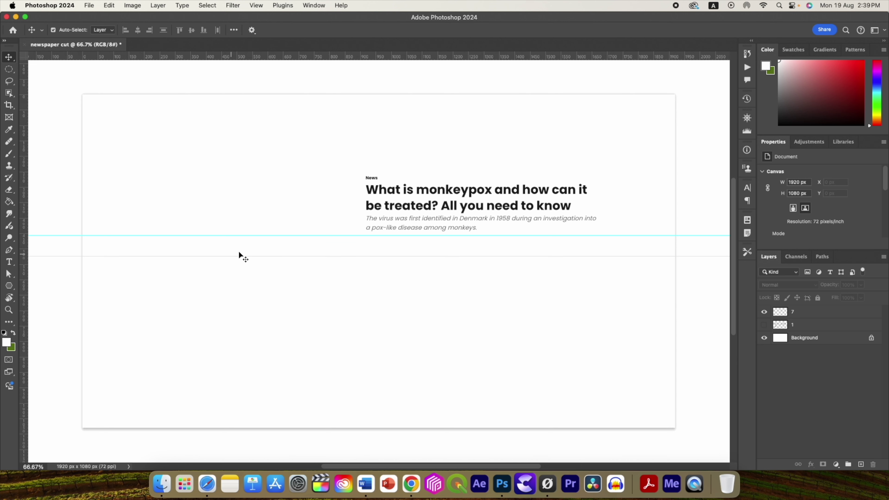
{"action": "left_click_drag", "start_coordinate": [24, 189], "coordinate": [327, 209]}
{"action": "left_click_drag", "start_coordinate": [23, 175], "coordinate": [441, 233]}
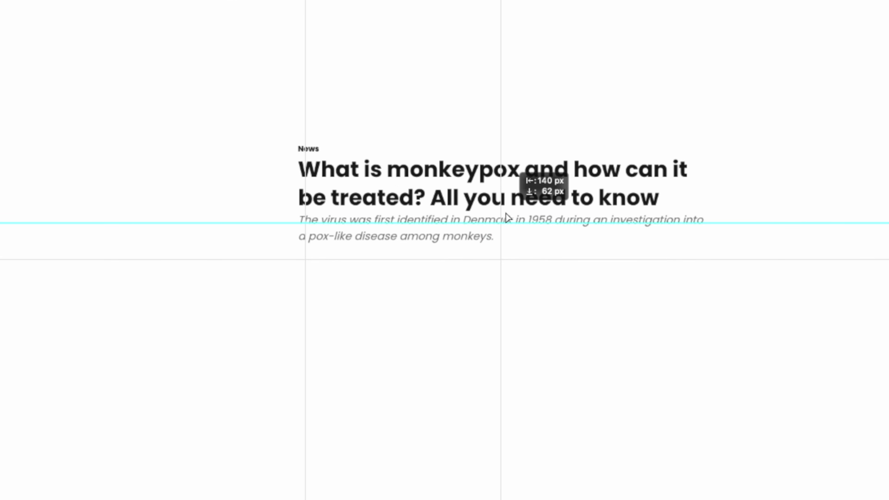
Scale the headline up to 1054 × 253 px and position it at X 564, Y 427.
{"action": "left_click_drag", "start_coordinate": [506, 213], "coordinate": [462, 277]}
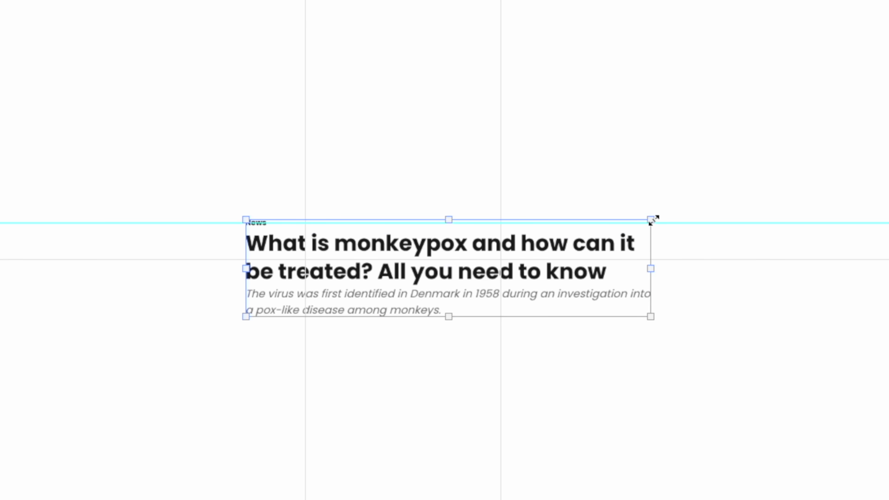
{"action": "left_click_drag", "start_coordinate": [653, 219], "coordinate": [730, 194]}
{"action": "left_click_drag", "start_coordinate": [623, 259], "coordinate": [582, 270]}
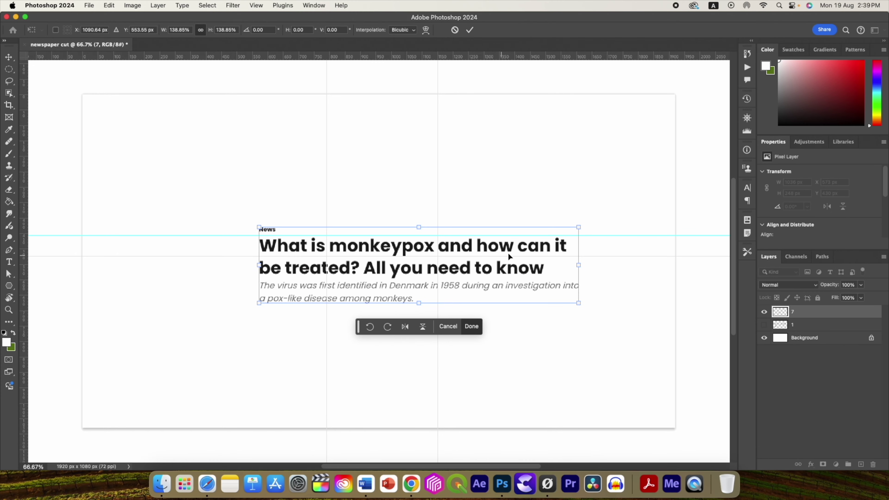
{"action": "left_click_drag", "start_coordinate": [509, 257], "coordinate": [495, 234]}
{"action": "key", "text": "Return"}
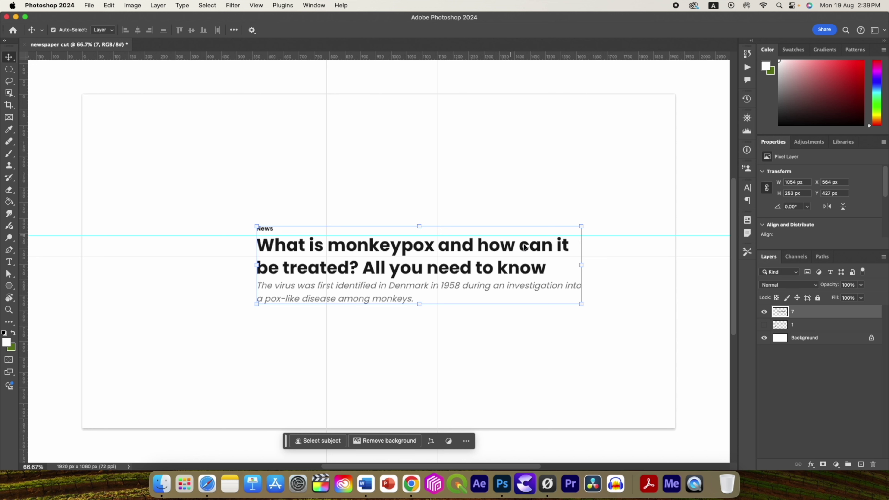
Show layer 1's headline instead of layer 7, and shrink and reposition it.
{"action": "left_click", "coordinate": [764, 325]}
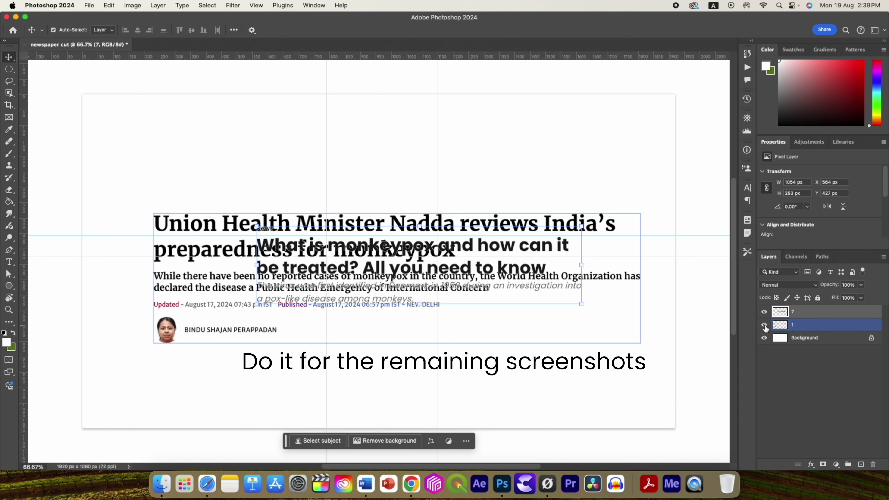
{"action": "left_click", "coordinate": [764, 311]}
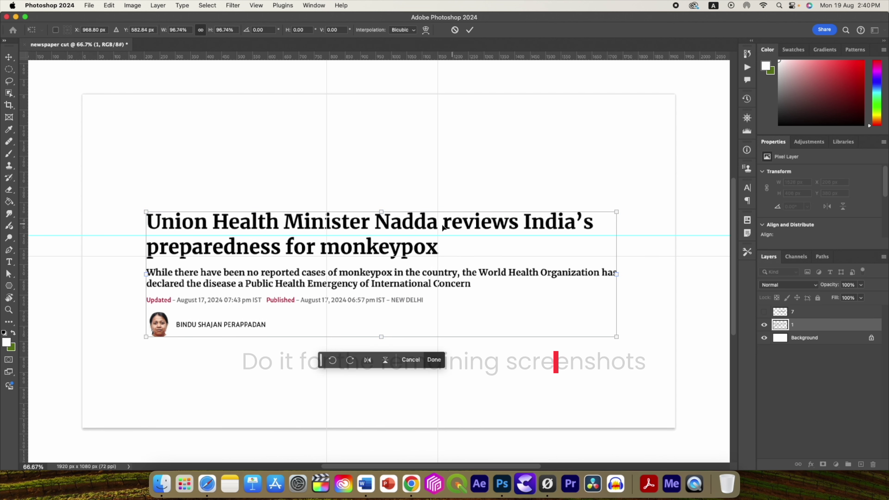
{"action": "left_click_drag", "start_coordinate": [427, 229], "coordinate": [435, 269]}
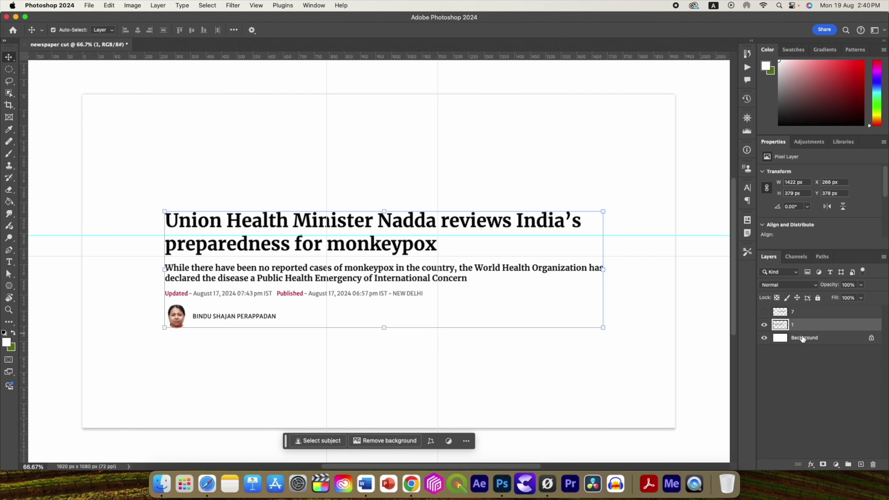
Hide the Background layer and Quick Export the cut-out as a PNG into a new 'png' folder.
{"action": "left_click", "coordinate": [764, 338]}
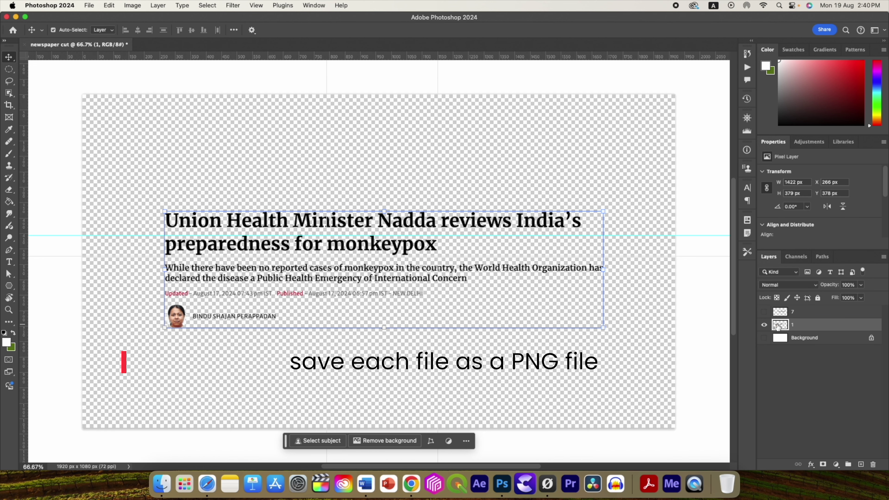
{"action": "left_click", "coordinate": [90, 8]}
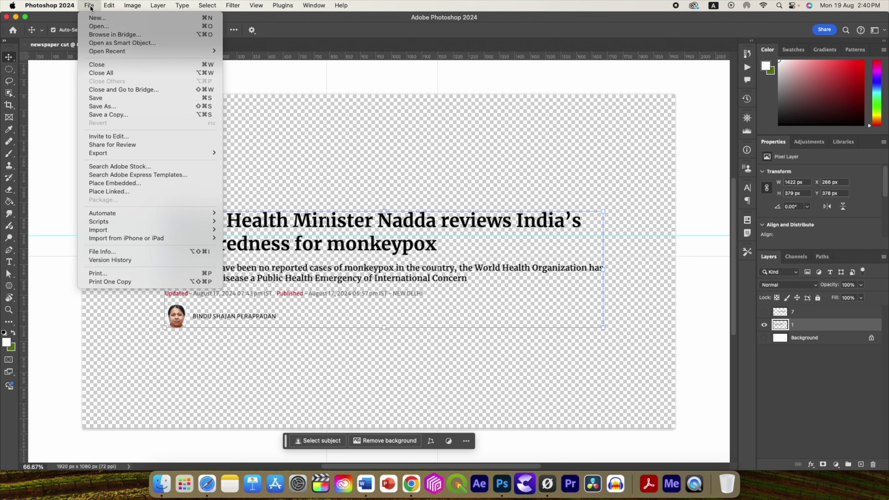
{"action": "mouse_move", "coordinate": [119, 155]}
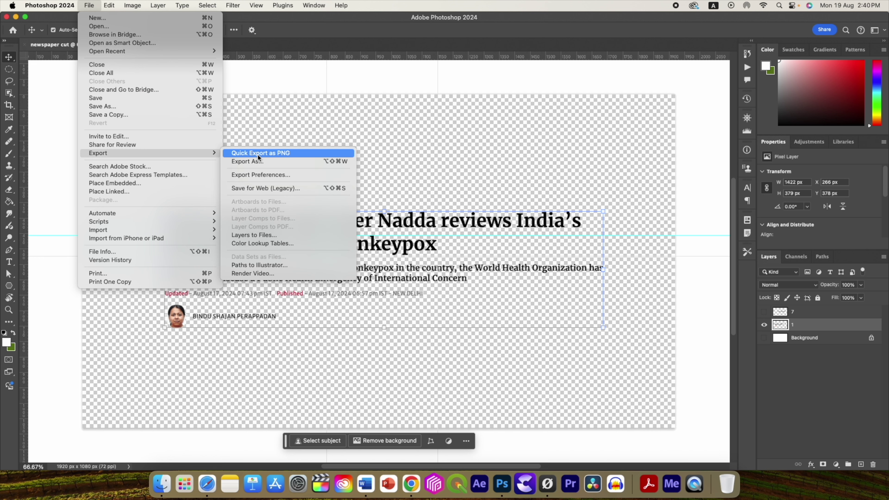
{"action": "left_click", "coordinate": [266, 153]}
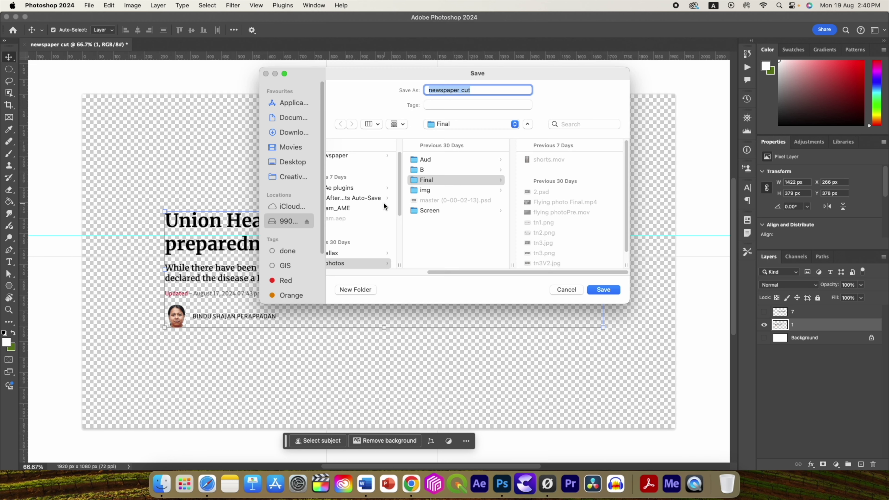
{"action": "left_click", "coordinate": [381, 158]}
{"action": "left_click", "coordinate": [364, 290]}
{"action": "type", "text": "png"}
{"action": "left_click", "coordinate": [492, 204]}
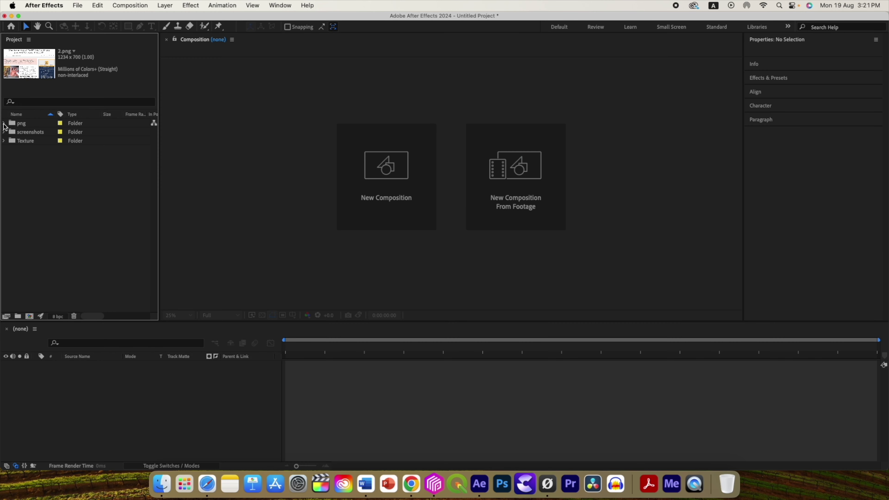
{"action": "left_click", "coordinate": [4, 123]}
Browse the png folder in the Project panel and preview 1.png in the footage viewer.
{"action": "left_click", "coordinate": [3, 123]}
{"action": "left_click", "coordinate": [23, 124]}
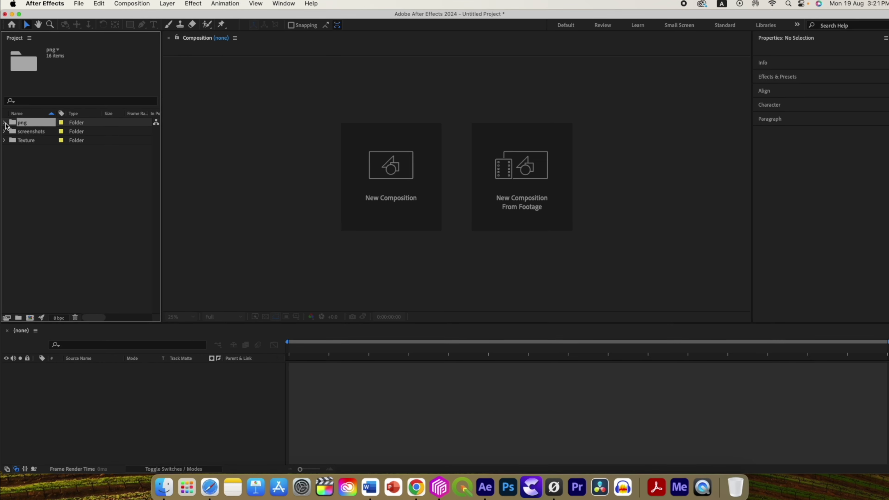
{"action": "double_click", "coordinate": [23, 124]}
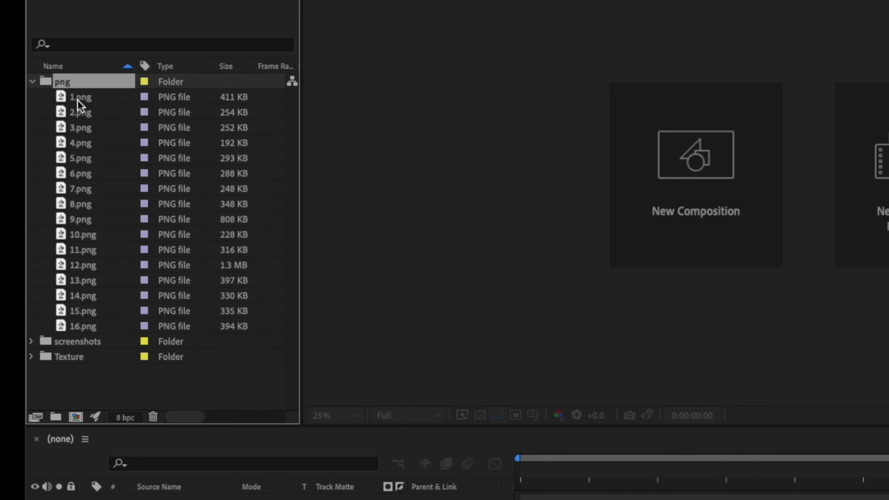
{"action": "double_click", "coordinate": [78, 99]}
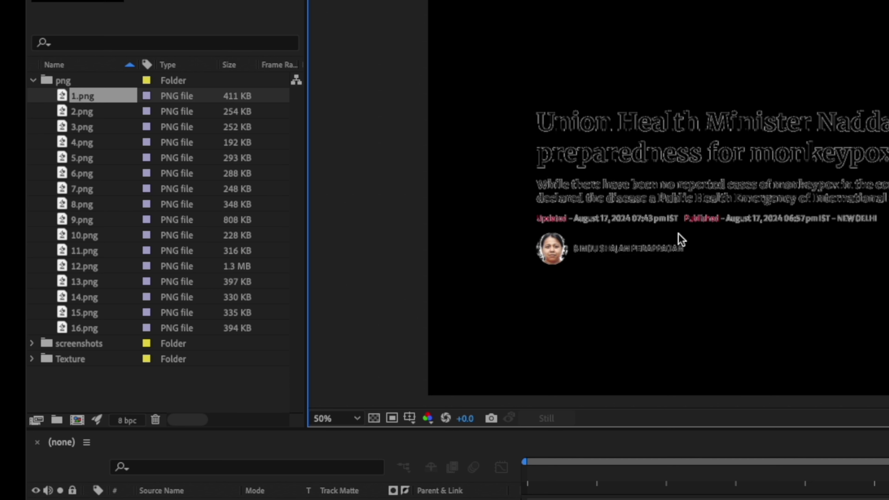
{"action": "left_click", "coordinate": [33, 80]}
{"action": "left_click", "coordinate": [80, 97]}
{"action": "left_click", "coordinate": [54, 93]}
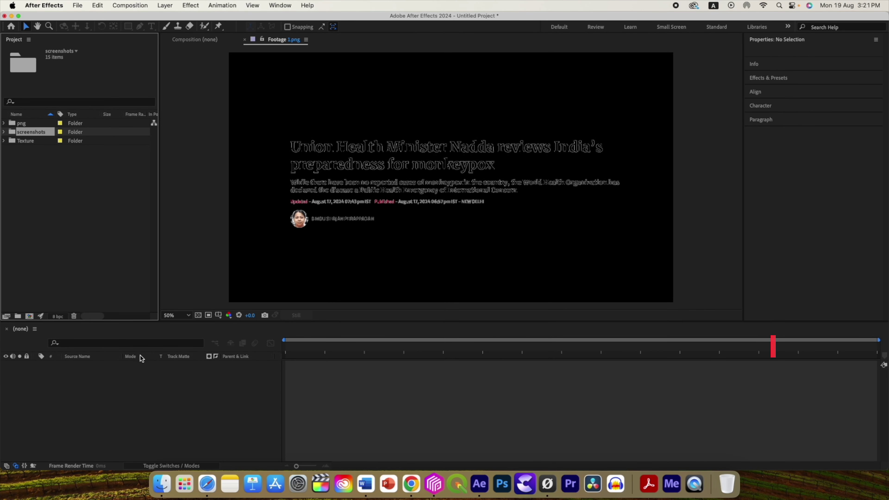
Create a 1920×1080, 24 fps composition named 'master' with a 0:00:10:00 duration.
{"action": "left_click", "coordinate": [125, 383]}
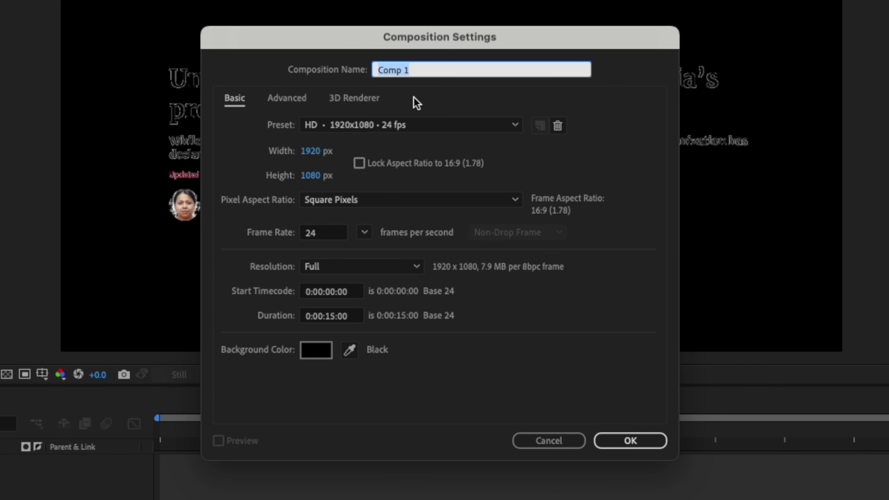
{"action": "type", "text": "master"}
{"action": "left_click", "coordinate": [336, 317]}
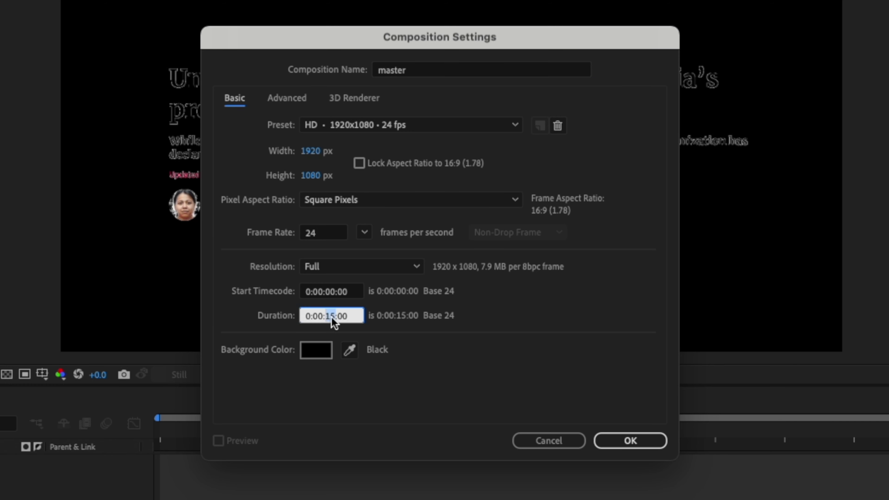
{"action": "key", "text": "BackSpace"}
{"action": "type", "text": "0"}
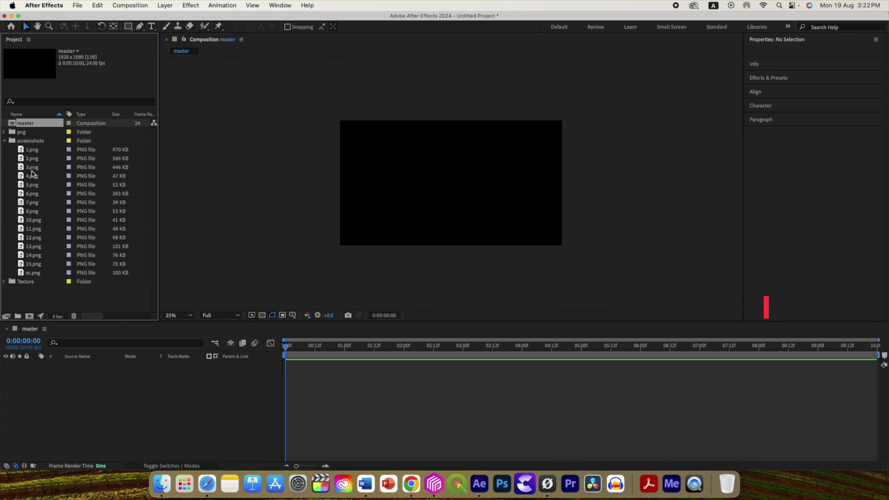
Add 1.png, 2.png and the paper texture JPG to master, with the texture as the bottom layer.
{"action": "left_click", "coordinate": [31, 151]}
{"action": "left_click_drag", "start_coordinate": [31, 151], "coordinate": [62, 372]}
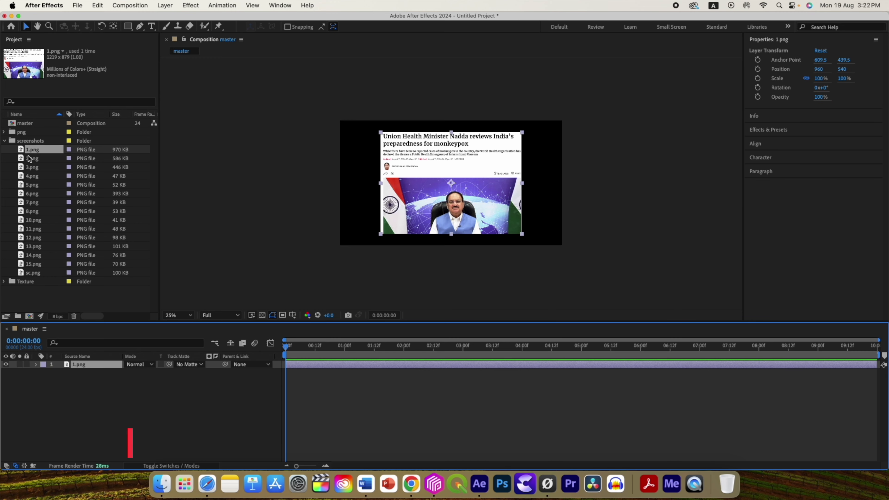
{"action": "left_click_drag", "start_coordinate": [31, 158], "coordinate": [56, 375]}
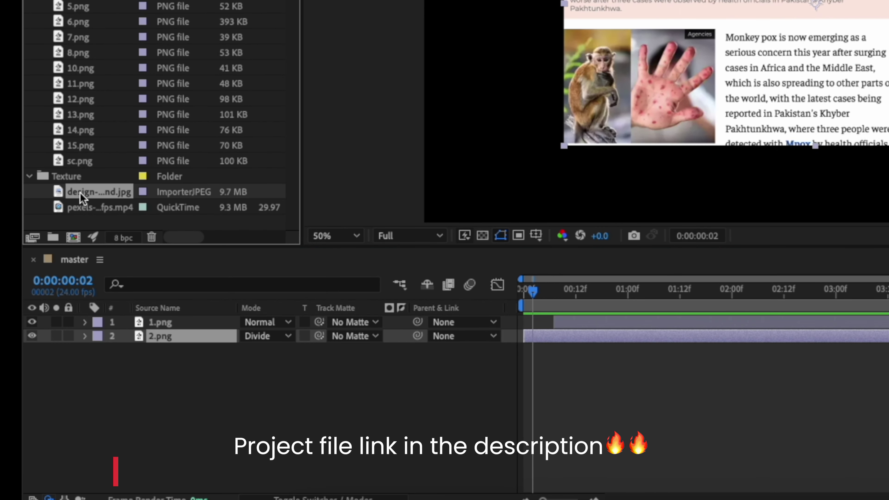
{"action": "left_click_drag", "start_coordinate": [84, 193], "coordinate": [165, 348]}
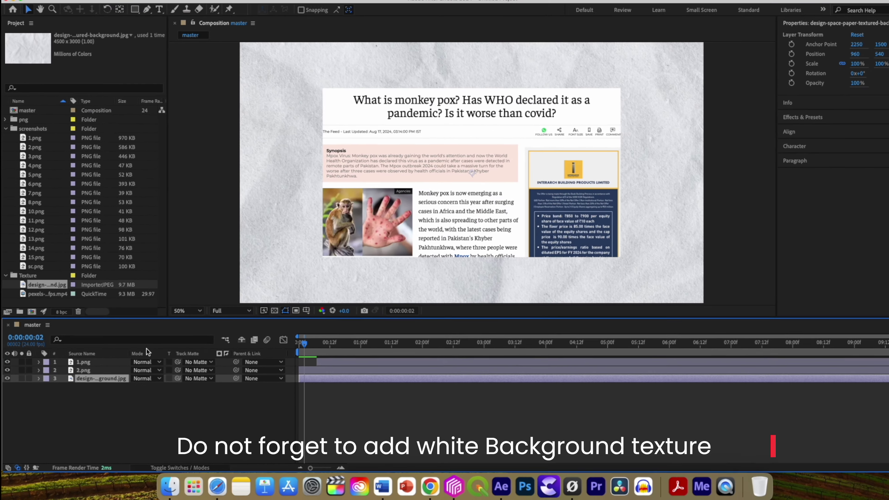
{"action": "left_click", "coordinate": [121, 343]}
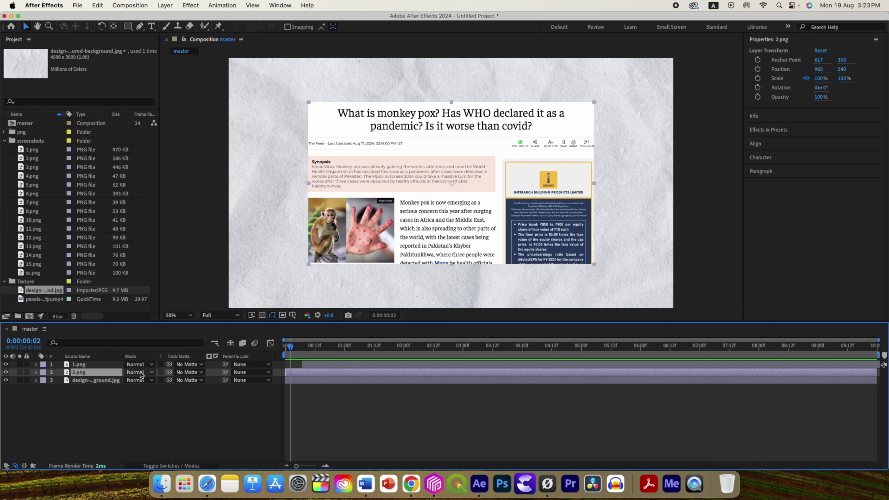
Set the 2.png layer's blend mode to Multiply.
{"action": "left_click", "coordinate": [141, 374]}
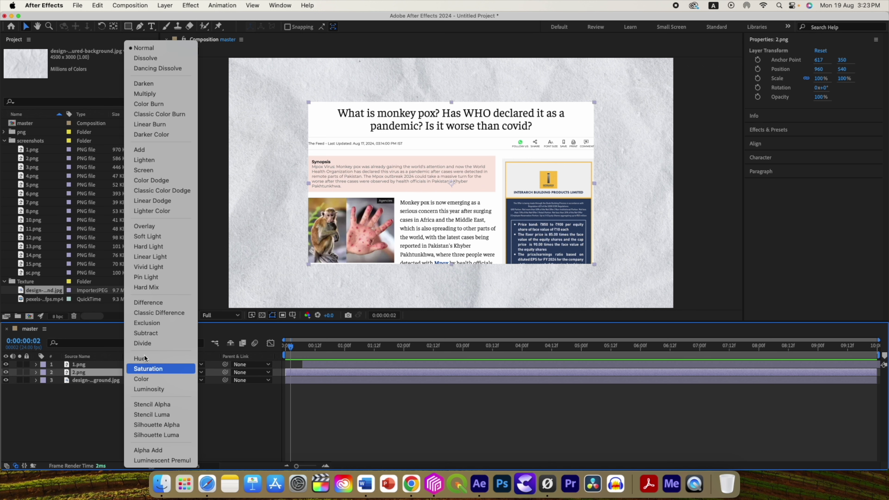
{"action": "left_click", "coordinate": [172, 94]}
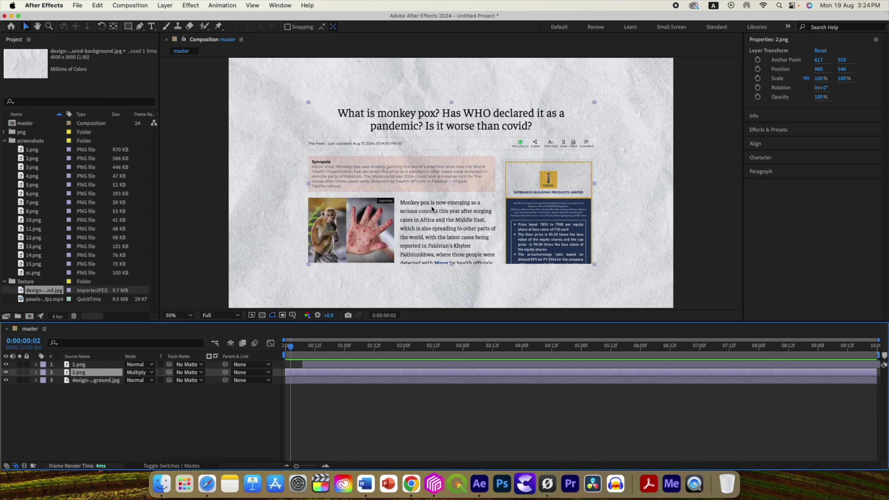
Show the proportional grid, reposition 2.png, and scale it up to 179%.
{"action": "key", "text": "alt+apostrophe"}
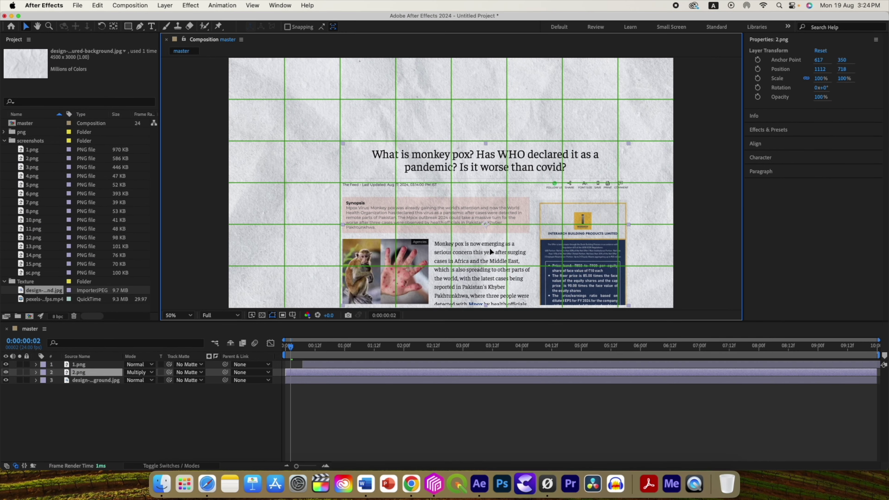
{"action": "left_click_drag", "start_coordinate": [490, 248], "coordinate": [502, 252]}
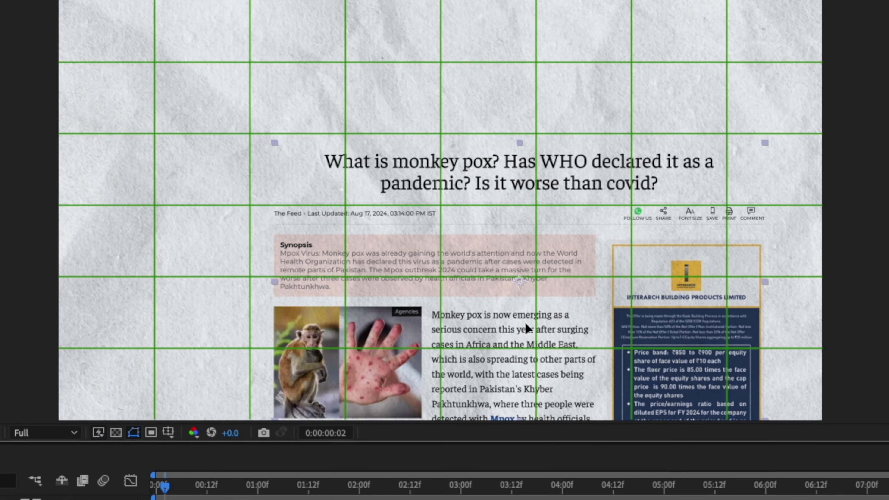
{"action": "left_click_drag", "start_coordinate": [524, 321], "coordinate": [520, 328]}
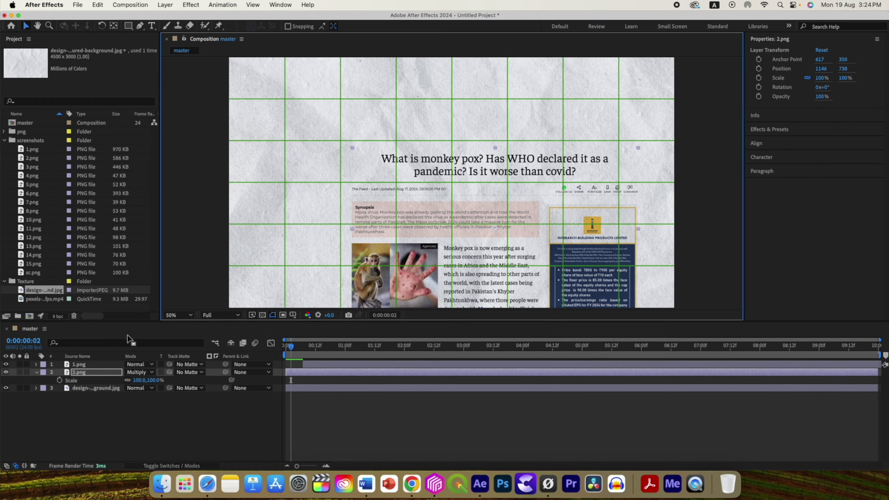
{"action": "key", "text": "s"}
{"action": "left_click_drag", "start_coordinate": [238, 348], "coordinate": [280, 346]}
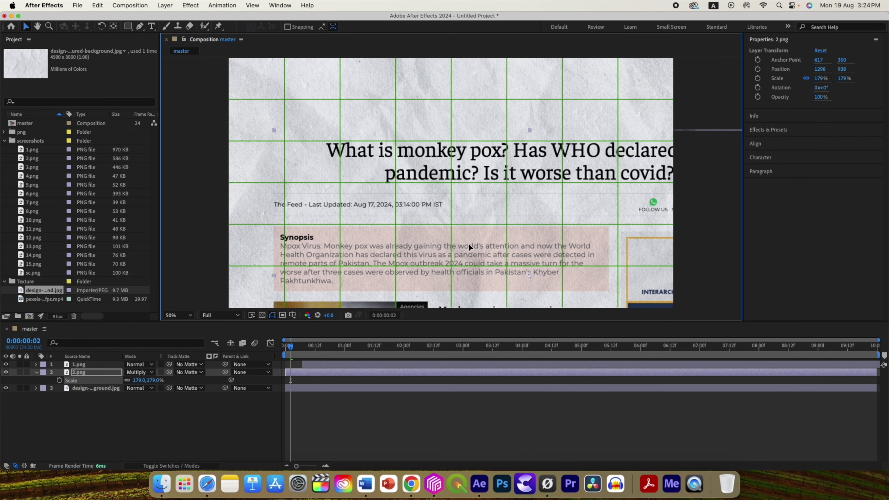
{"action": "key", "text": "Right"}
Set 1.png to Multiply blend and move it to 960, 924 at 155% scale.
{"action": "left_click", "coordinate": [311, 365]}
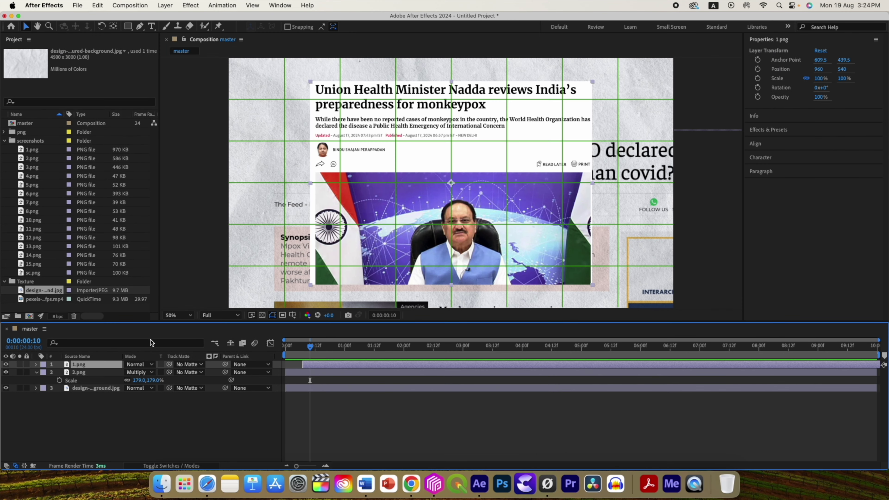
{"action": "left_click", "coordinate": [135, 371]}
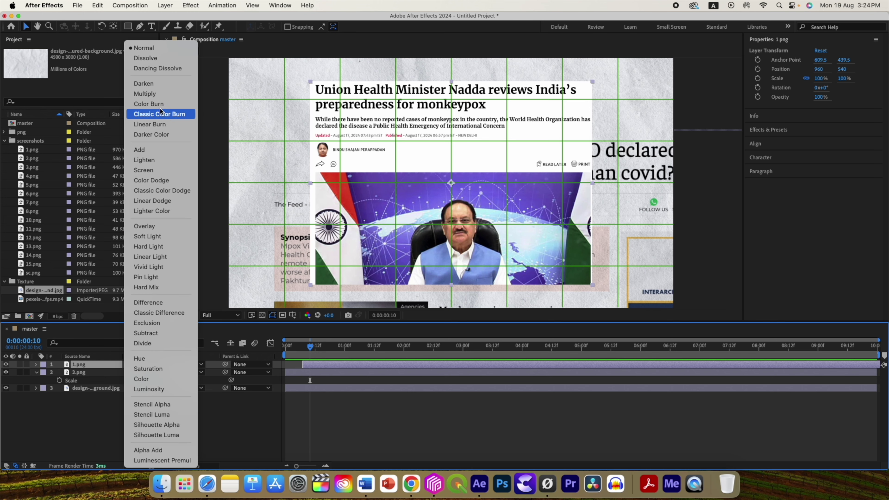
{"action": "left_click", "coordinate": [147, 90]}
{"action": "left_click_drag", "start_coordinate": [360, 222], "coordinate": [384, 268]}
Trim the 2.png layer so it ends at frame 7.
{"action": "left_click", "coordinate": [308, 373]}
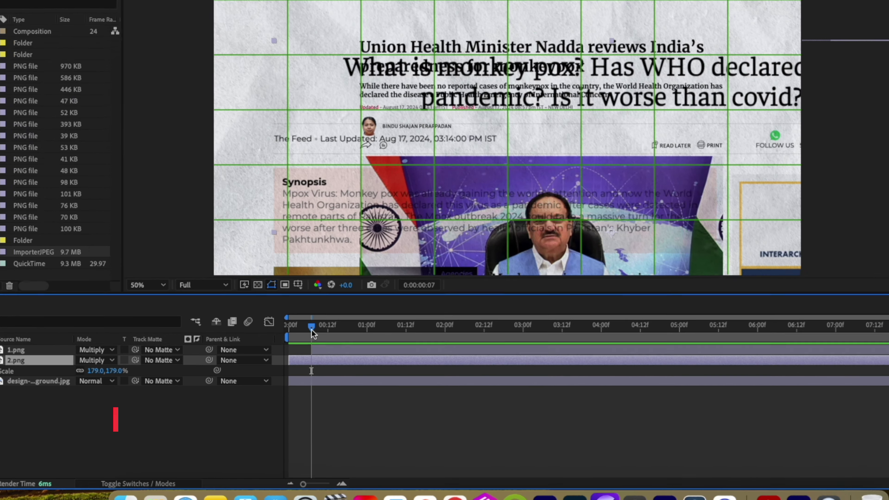
{"action": "left_click_drag", "start_coordinate": [310, 347], "coordinate": [301, 348]}
{"action": "key", "text": "alt+bracketright"}
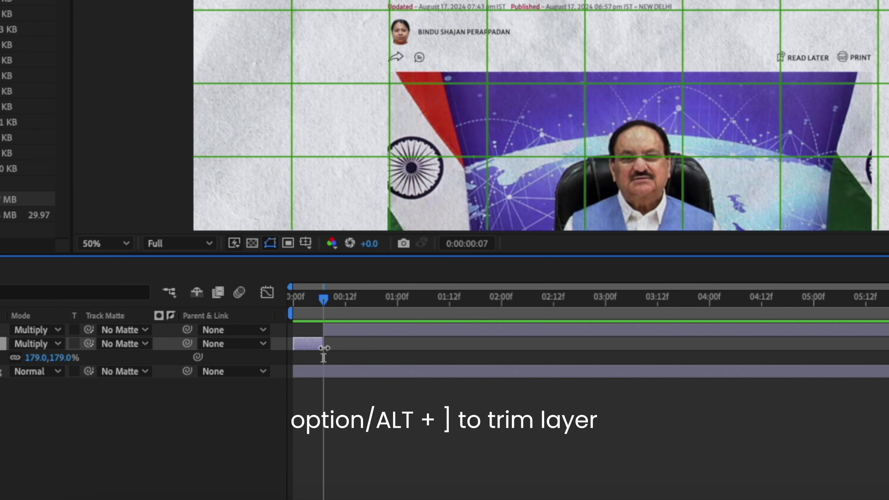
{"action": "left_click", "coordinate": [328, 300]}
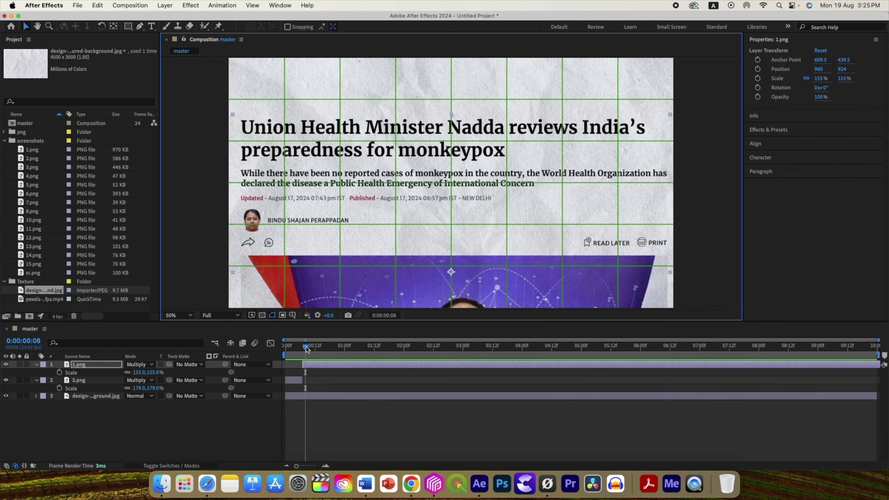
Preview the sequence from the start, then hide the proportional grid and collapse Scale properties.
{"action": "left_click_drag", "start_coordinate": [307, 349], "coordinate": [283, 350]}
{"action": "key", "text": "space"}
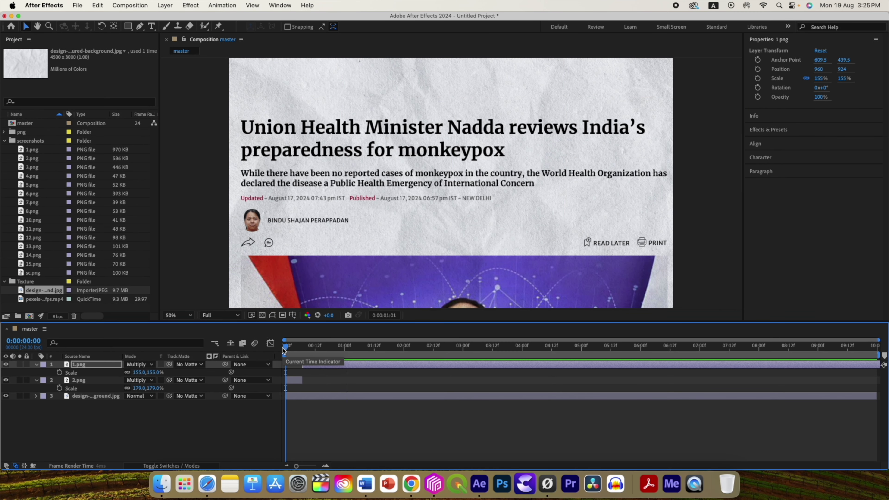
{"action": "key", "text": "super+apostrophe"}
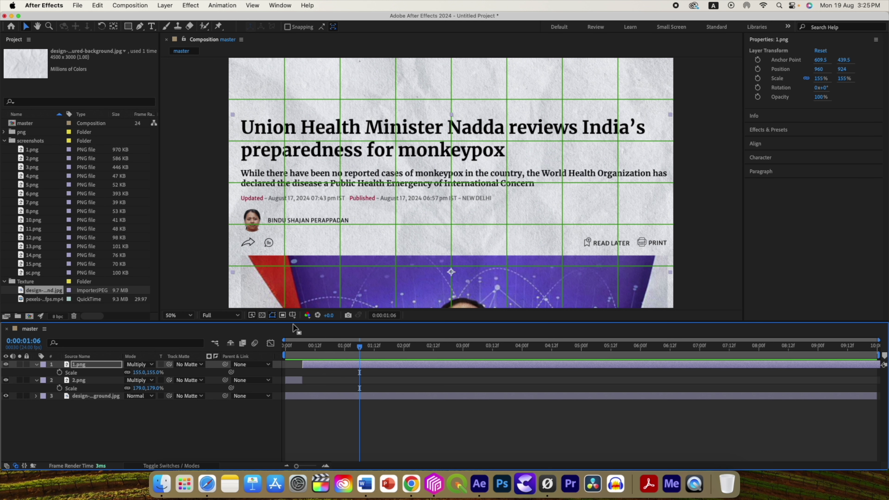
{"action": "key", "text": "super+apostrophe"}
{"action": "key", "text": "ctrl+grave"}
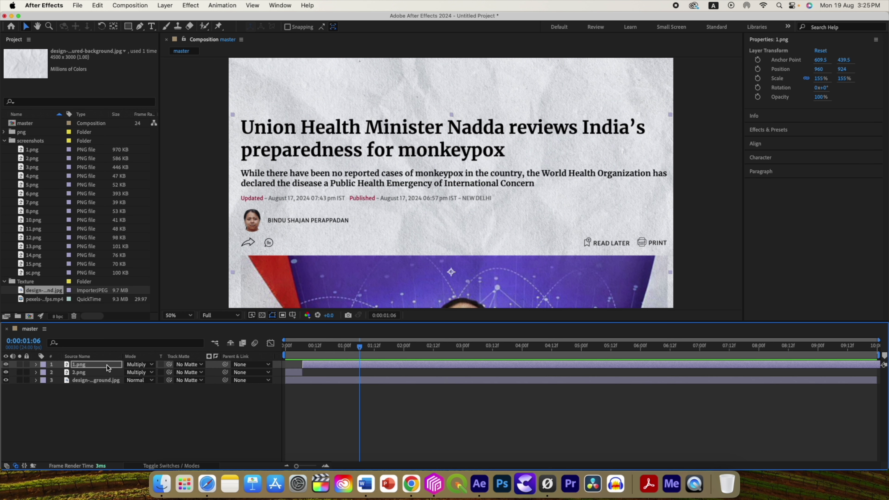
Undo the earlier layers and add all sixteen headline PNGs from the png folder to the composition.
{"action": "key", "text": "super+z"}
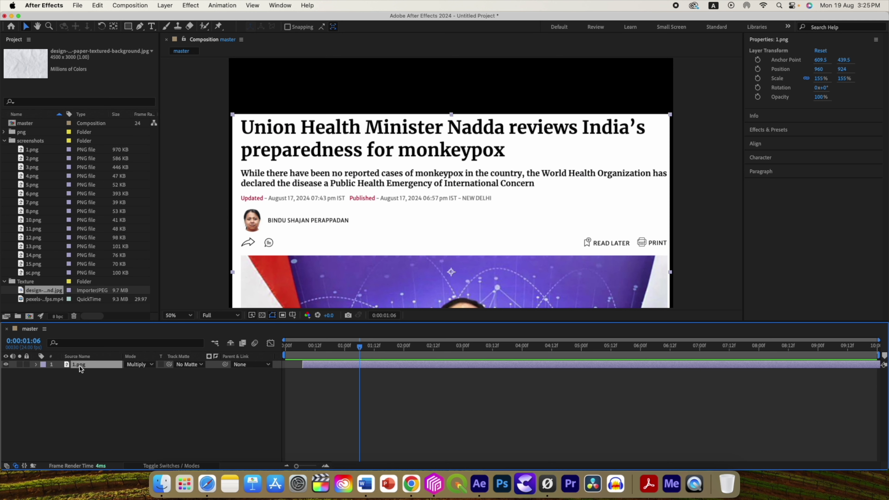
{"action": "key", "text": "super+z"}
{"action": "left_click", "coordinate": [31, 155]}
{"action": "key", "text": "super+z"}
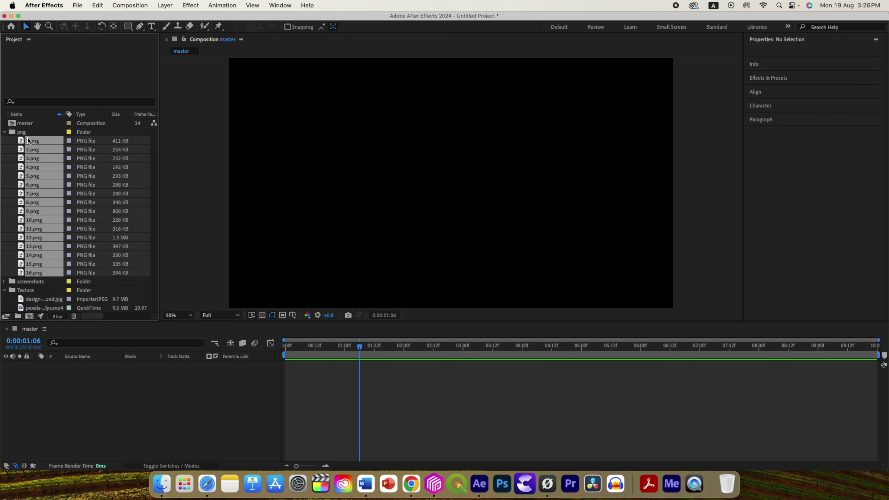
{"action": "left_click_drag", "start_coordinate": [32, 151], "coordinate": [67, 383]}
Place the paper texture image beneath them as the bottom layer.
{"action": "scroll", "coordinate": [276, 328], "scroll_direction": "down", "scroll_amount": 2}
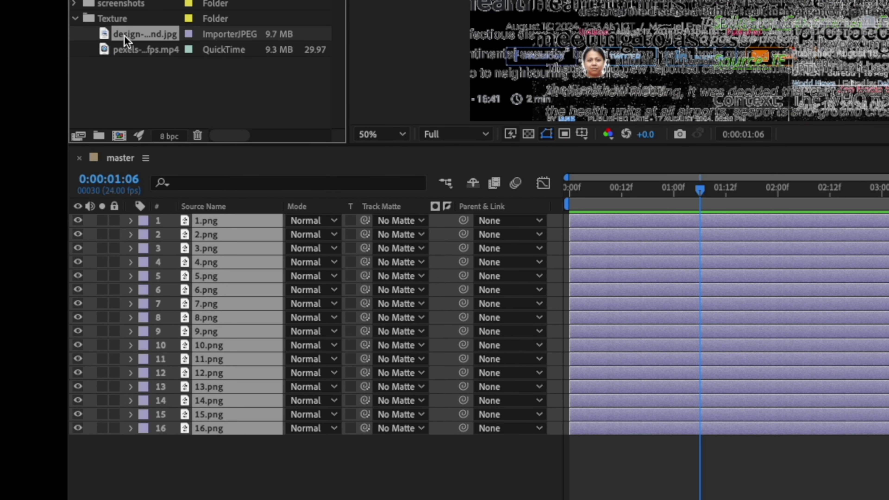
{"action": "left_click_drag", "start_coordinate": [124, 35], "coordinate": [174, 434]}
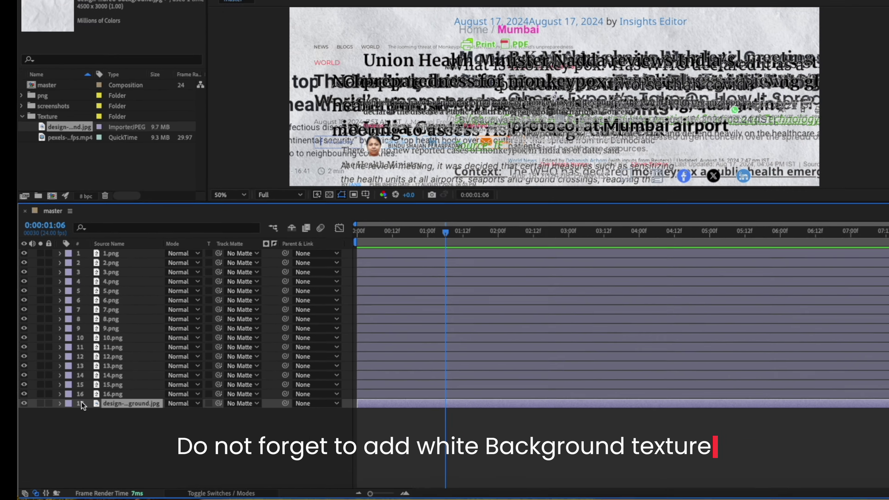
{"action": "key", "text": "Home"}
Trim layers 14.png, 15.png and 16.png so they end at frame 10.
{"action": "left_click", "coordinate": [112, 394]}
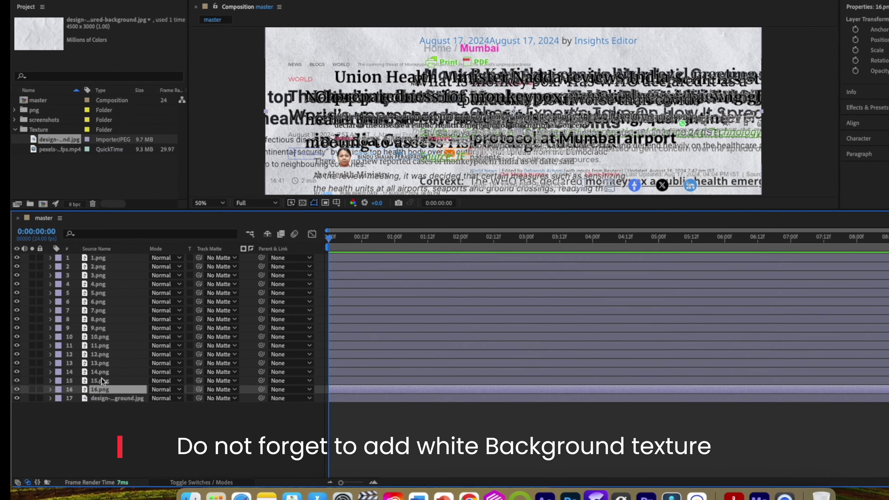
{"action": "left_click", "coordinate": [80, 367], "text": "shift"}
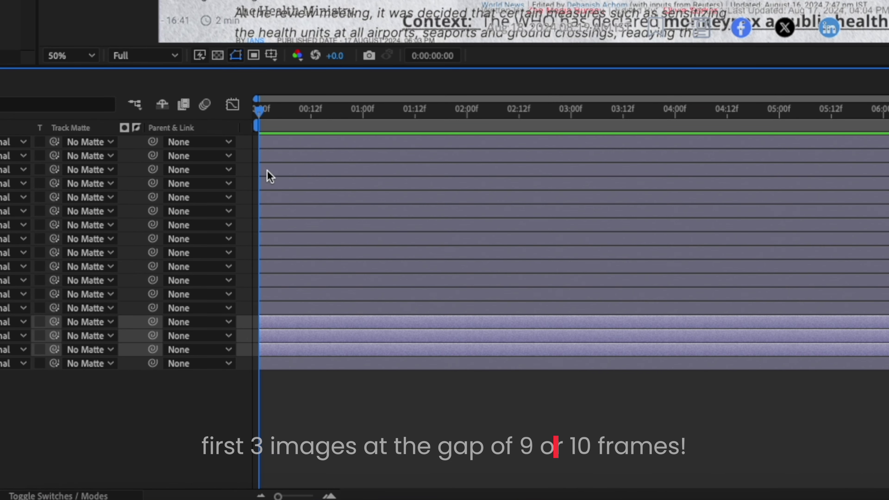
{"action": "key", "text": "ctrl+Right"}
{"action": "key", "text": "ctrl+Right"}
{"action": "key", "text": "ctrl+Right"}
{"action": "key", "text": "ctrl+Right"}
{"action": "key", "text": "ctrl+Right"}
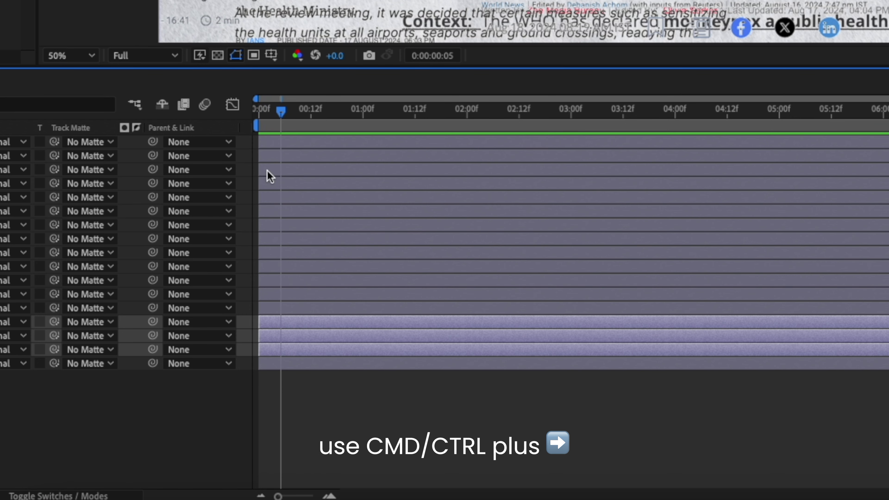
{"action": "key", "text": "ctrl+Right"}
{"action": "key", "text": "ctrl+Right"}
{"action": "key", "text": "ctrl+Right"}
{"action": "key", "text": "ctrl+Right"}
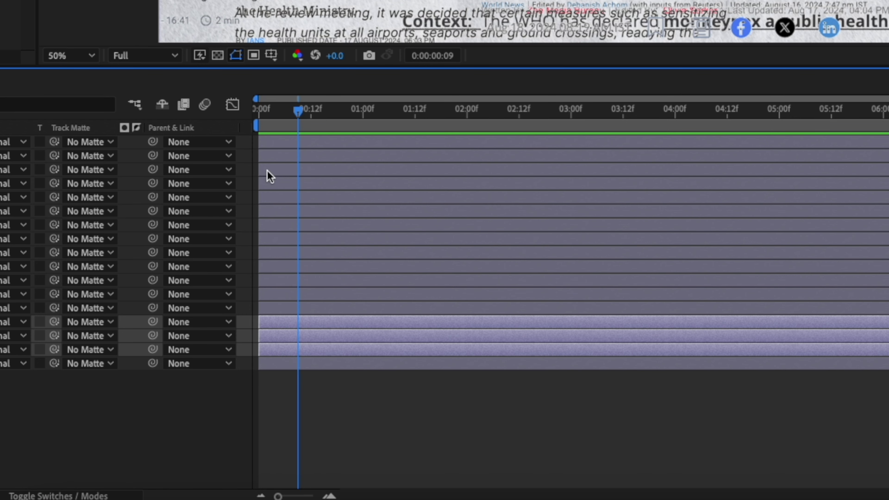
{"action": "key", "text": "ctrl+Right"}
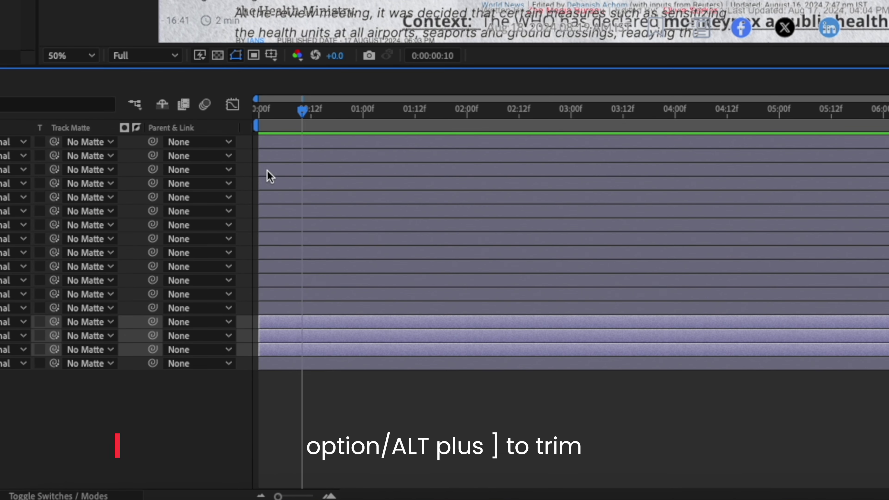
{"action": "key", "text": "alt+bracketright"}
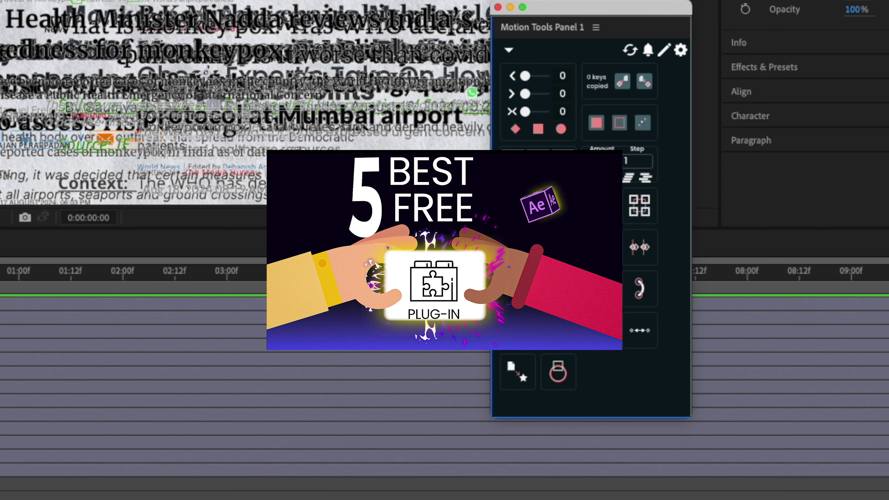
Set the Motion Tools stagger Amount to 10 frames to sequence layers 16, 15 and 14.
{"action": "left_click", "coordinate": [601, 161]}
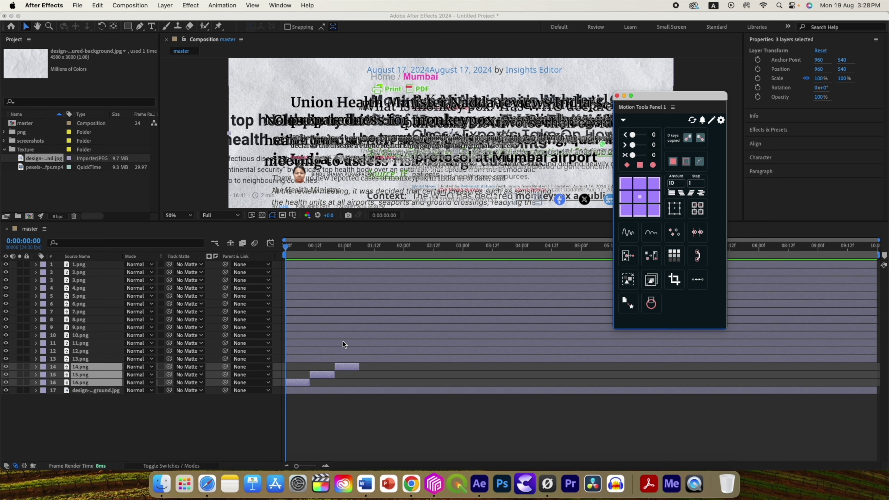
Trim layers 9.png through 13.png to four frames each.
{"action": "left_click", "coordinate": [302, 355]}
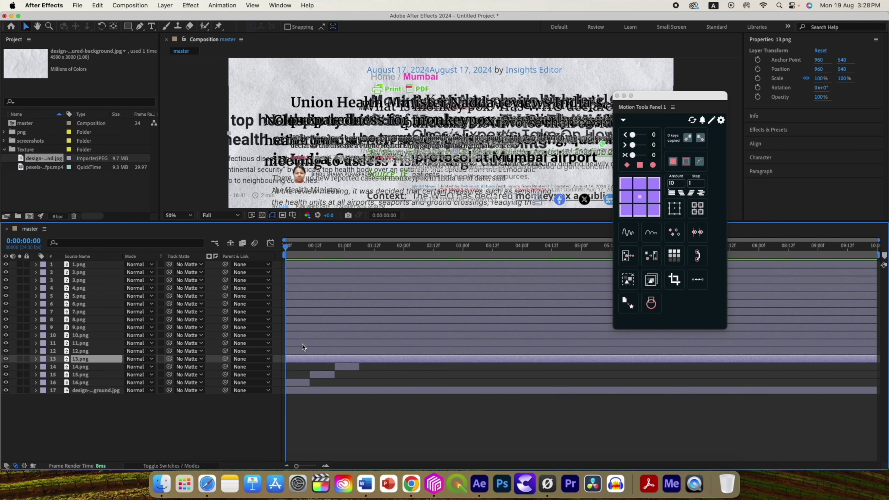
{"action": "left_click", "coordinate": [297, 328], "text": "shift"}
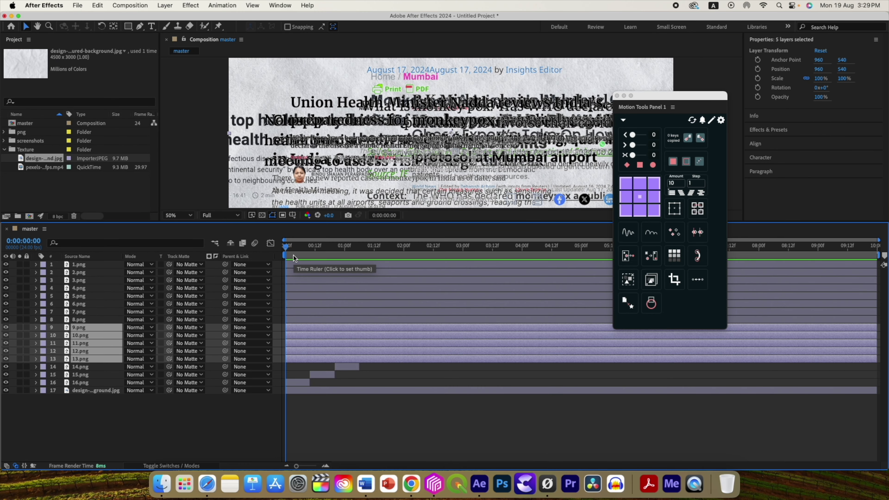
{"action": "key", "text": "space"}
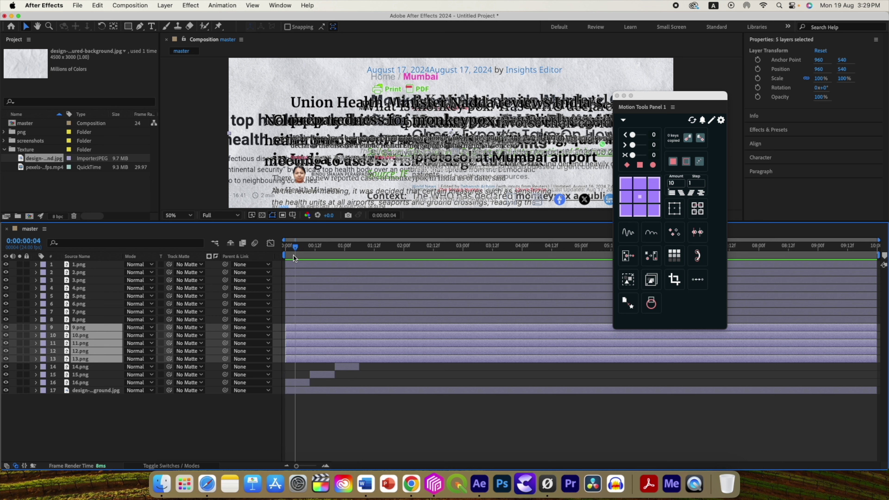
{"action": "key", "text": "alt+bracketright"}
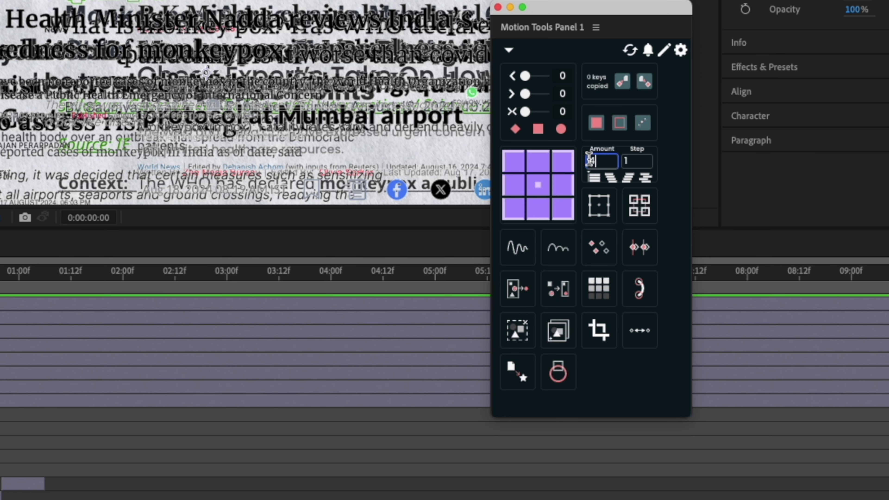
Stagger layers 9–13 four frames apart and move them to start where 14.png ends.
{"action": "left_click", "coordinate": [627, 178]}
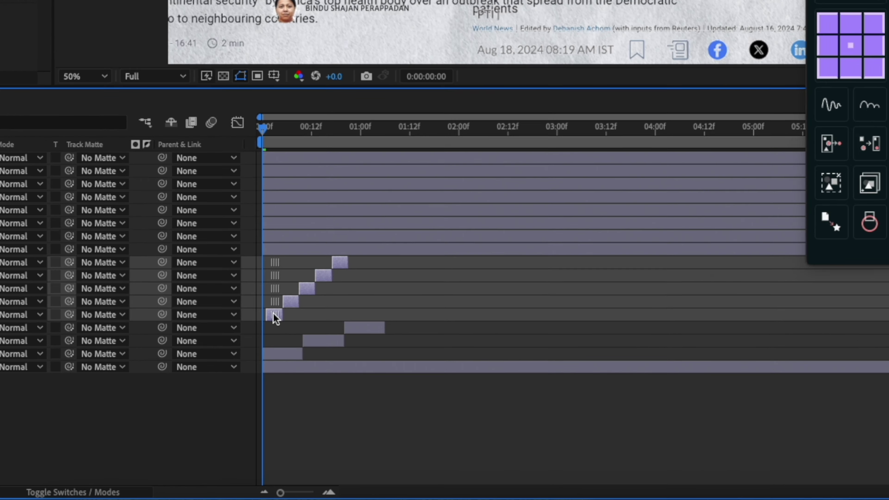
{"action": "left_click_drag", "start_coordinate": [284, 346], "coordinate": [367, 344]}
{"action": "left_click_drag", "start_coordinate": [388, 310], "coordinate": [394, 309]}
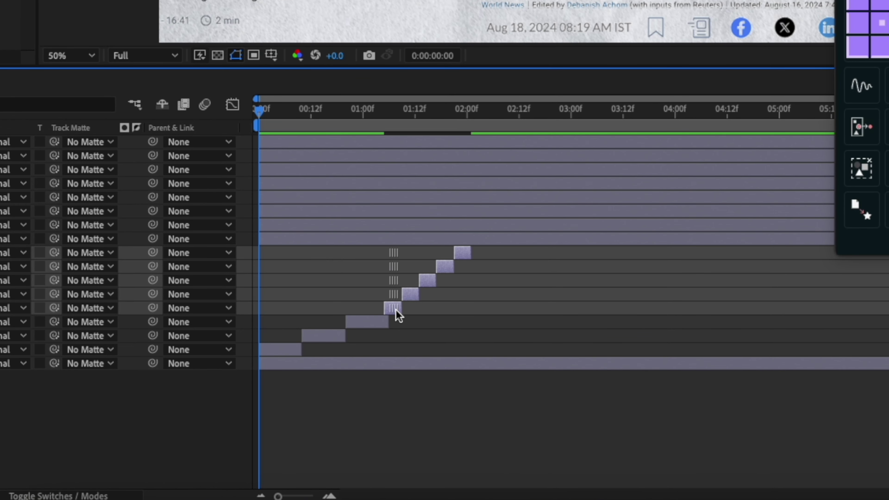
{"action": "left_click", "coordinate": [295, 242]}
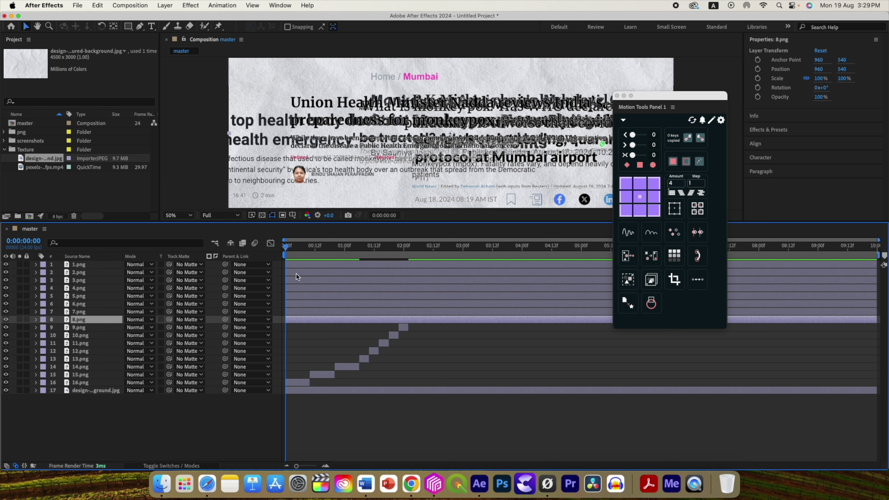
Trim layers 1.png through 8.png to three frames each.
{"action": "left_click", "coordinate": [293, 264], "text": "shift"}
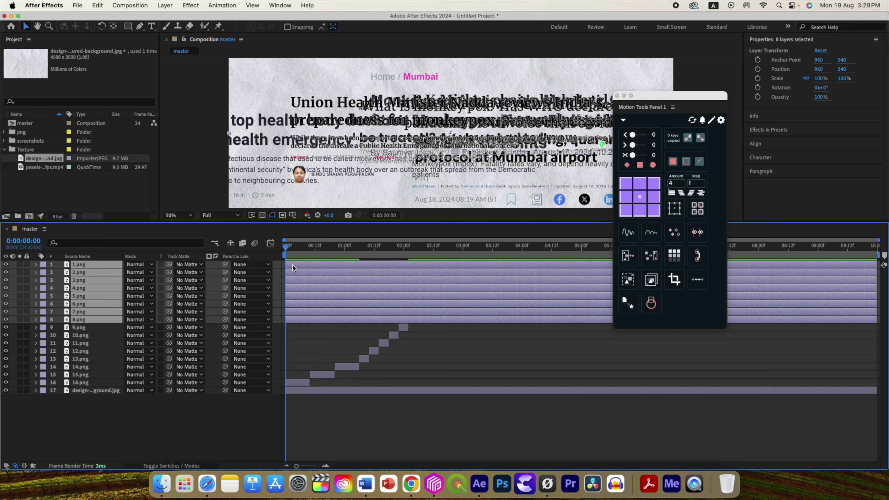
{"action": "key", "text": "Page_Down"}
{"action": "key", "text": "Page_Down"}
{"action": "key", "text": "Page_Down"}
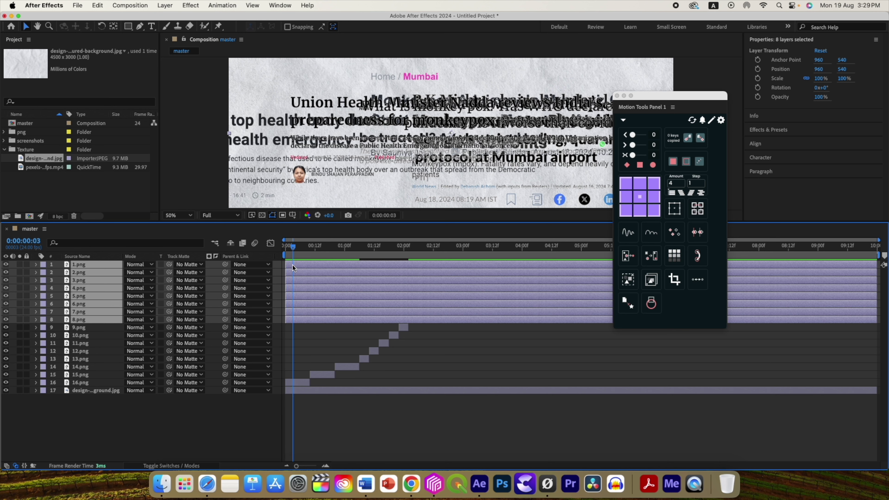
{"action": "key", "text": "alt+bracketright"}
{"action": "left_click_drag", "start_coordinate": [292, 248], "coordinate": [282, 248]}
Stagger layers 1–8 three frames apart after layer 9, then close the Motion Tools panel.
{"action": "left_click", "coordinate": [669, 183]}
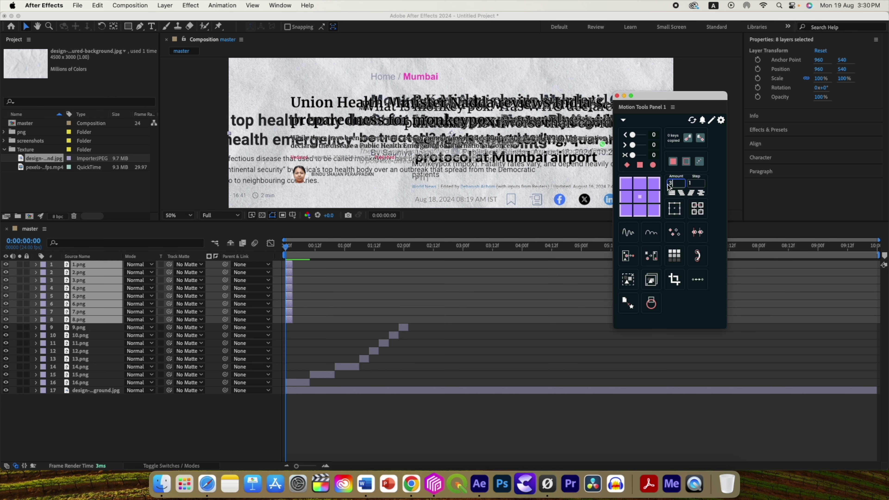
{"action": "left_click", "coordinate": [692, 193]}
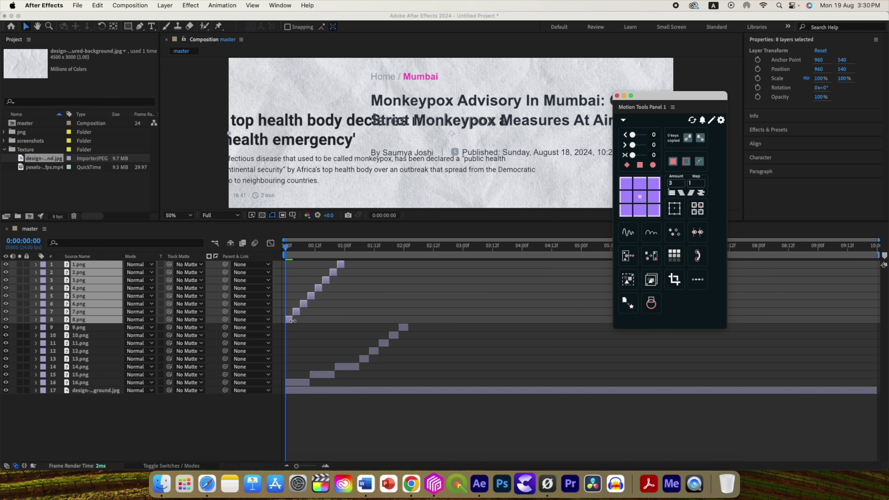
{"action": "left_click_drag", "start_coordinate": [291, 321], "coordinate": [414, 325]}
{"action": "left_click", "coordinate": [617, 96]}
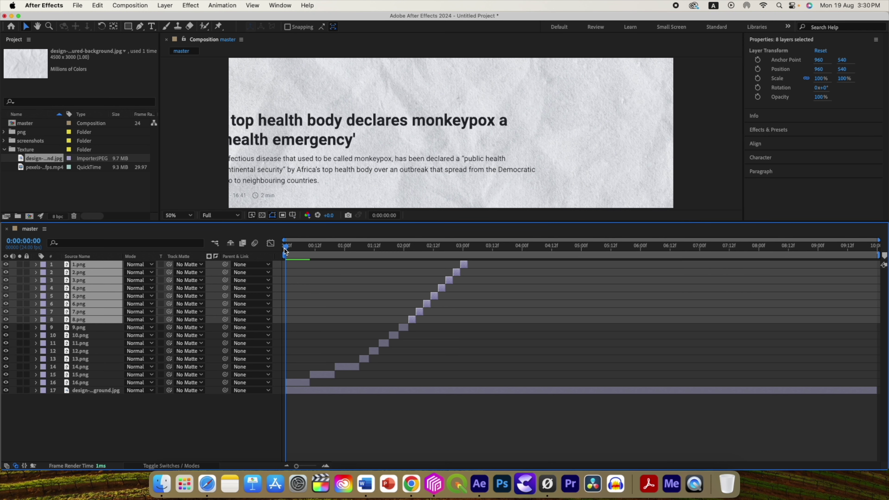
Preview the headline sequence and fit the whole frame in the viewer.
{"action": "key", "text": "space"}
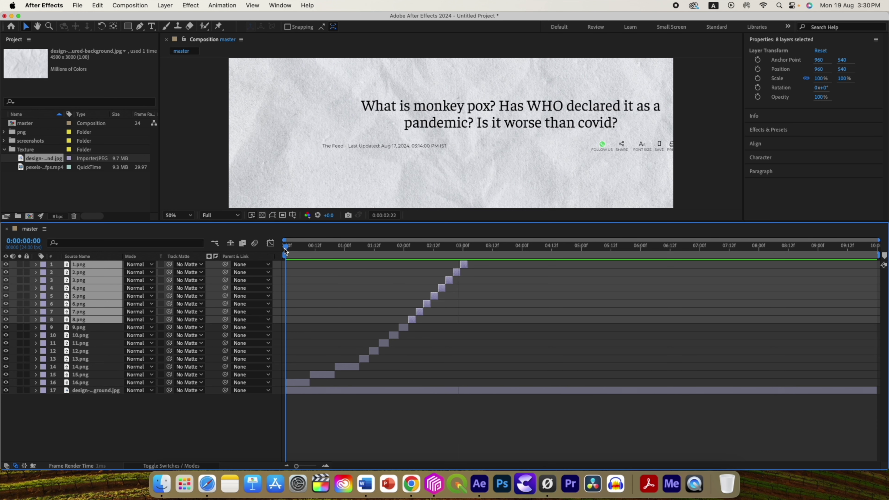
{"action": "key", "text": "space"}
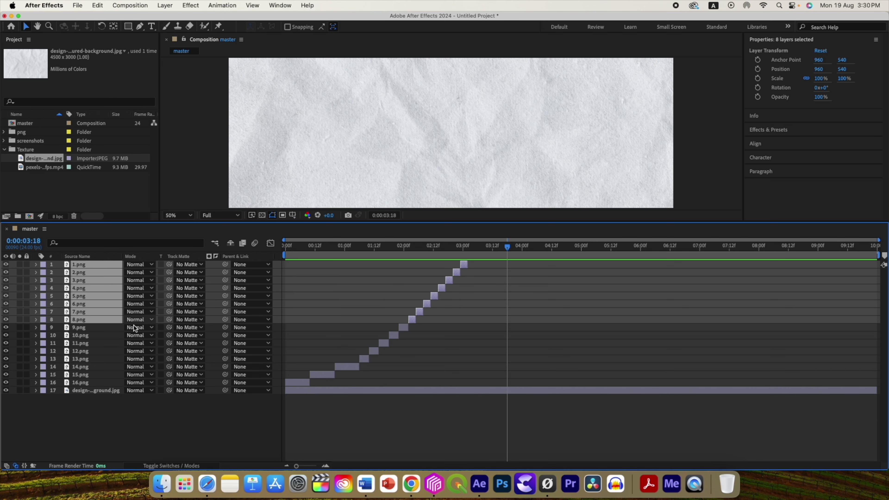
{"action": "left_click", "coordinate": [122, 422]}
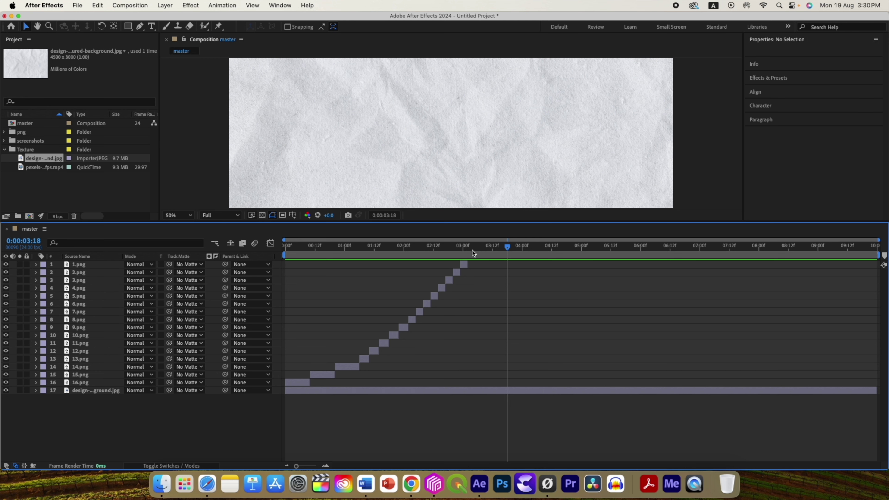
{"action": "left_click", "coordinate": [179, 215]}
{"action": "left_click", "coordinate": [179, 257]}
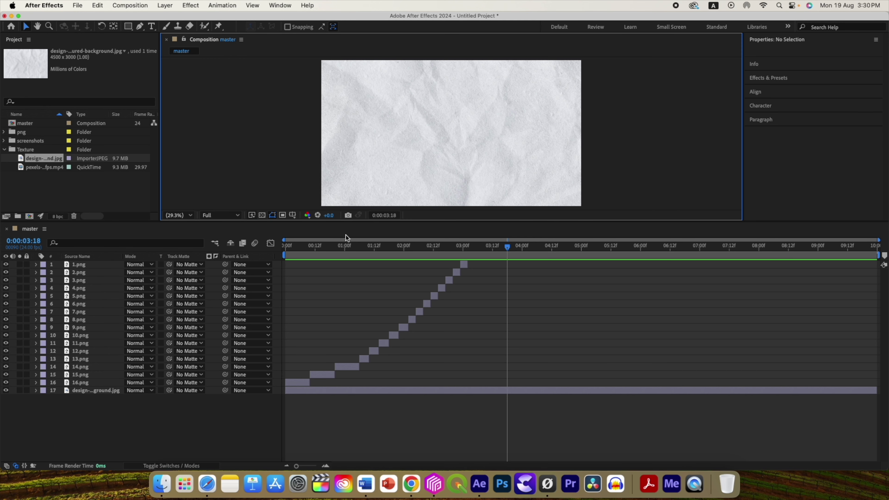
{"action": "left_click", "coordinate": [82, 382]}
{"action": "key", "text": "Home"}
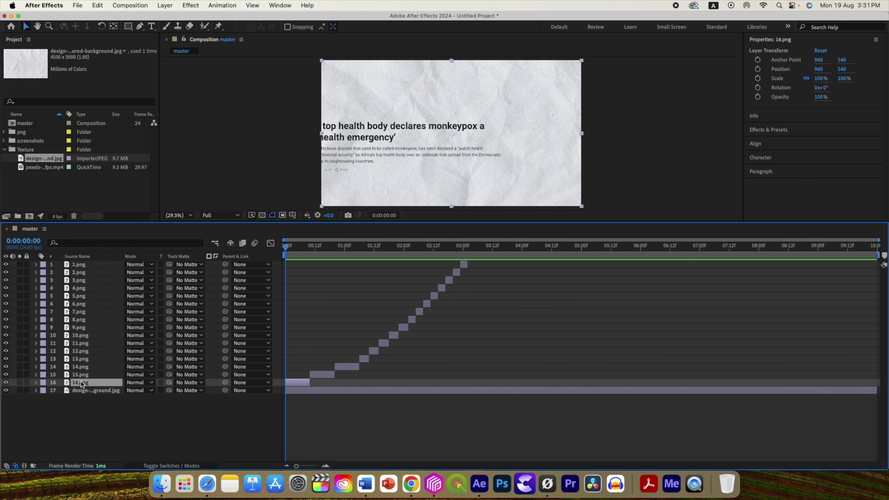
Pre-compose all sixteen headline layers under the name 'newscut'.
{"action": "left_click", "coordinate": [79, 267], "text": "shift"}
{"action": "right_click", "coordinate": [79, 269]}
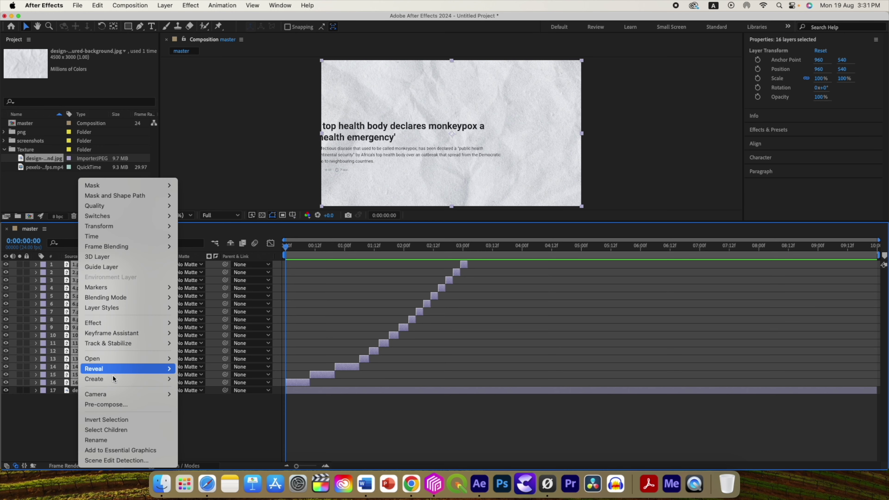
{"action": "left_click", "coordinate": [109, 404]}
{"action": "type", "text": "news"}
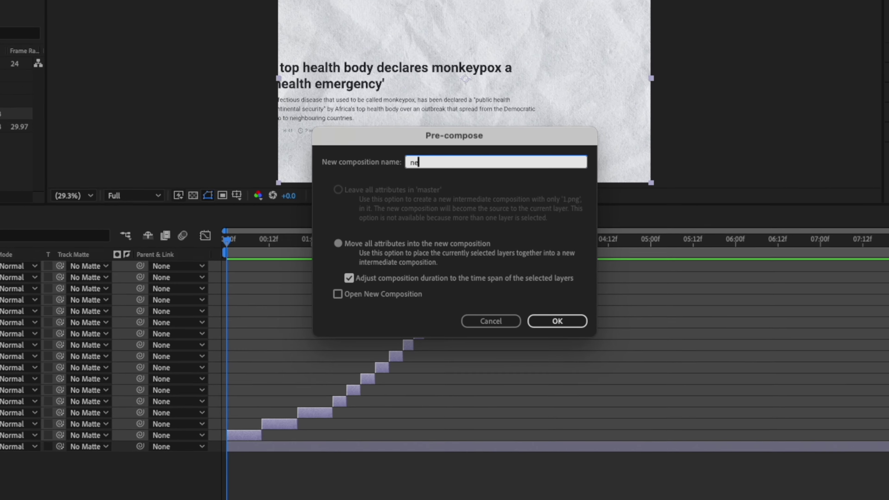
{"action": "type", "text": "cut"}
Confirm the newscut pre-comp and reveal the texture layer's Position, Rotation and Scale.
{"action": "left_click", "coordinate": [601, 335]}
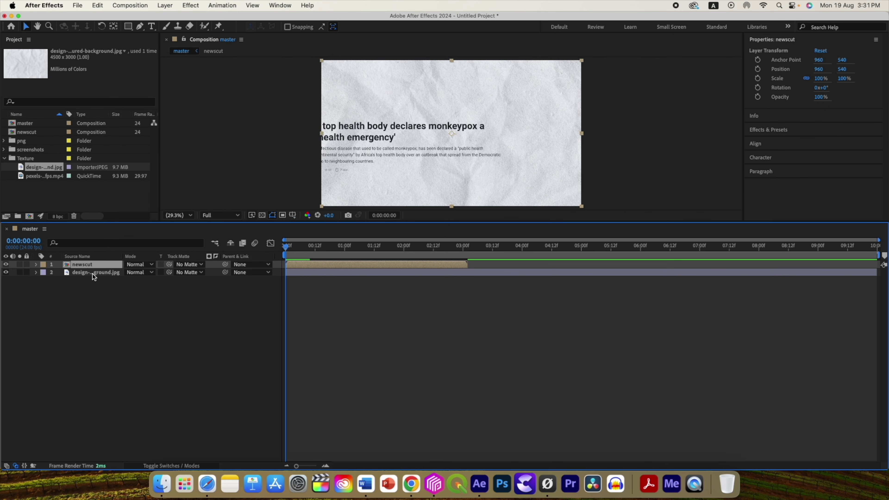
{"action": "left_click", "coordinate": [94, 273]}
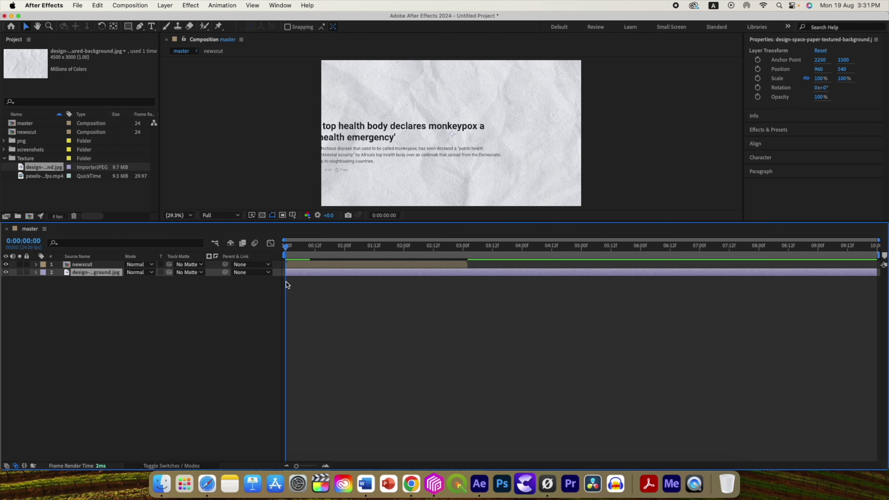
{"action": "mouse_move", "coordinate": [288, 247]}
{"action": "left_mouse_down"}
{"action": "mouse_move", "coordinate": [302, 249]}
{"action": "mouse_move", "coordinate": [275, 248]}
{"action": "mouse_move", "coordinate": [316, 250]}
{"action": "mouse_move", "coordinate": [287, 250]}
{"action": "left_mouse_up"}
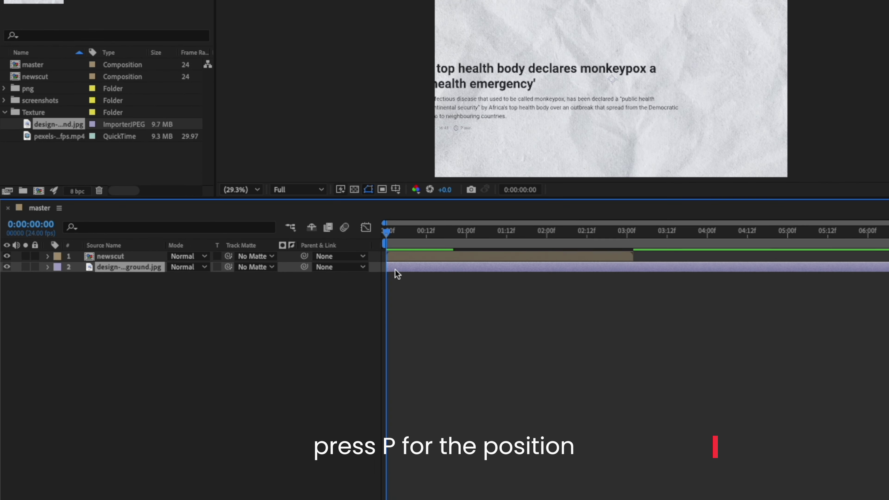
{"action": "key", "text": "p"}
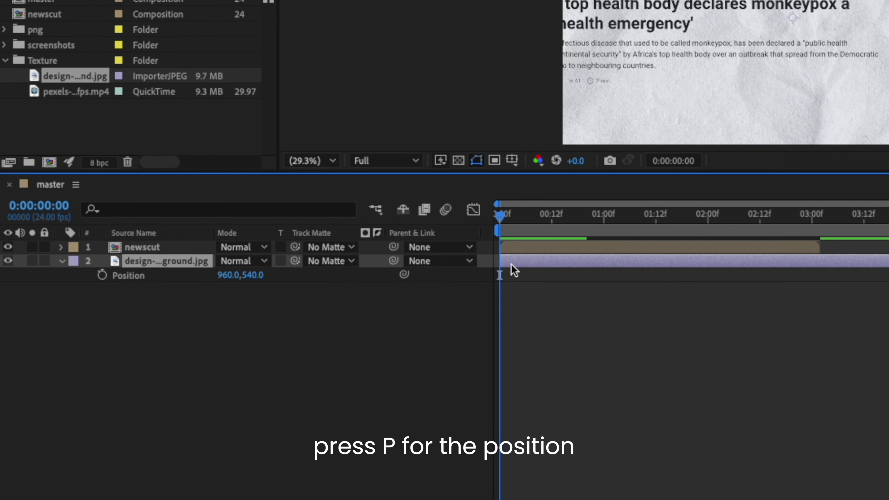
{"action": "key", "text": "shift+r"}
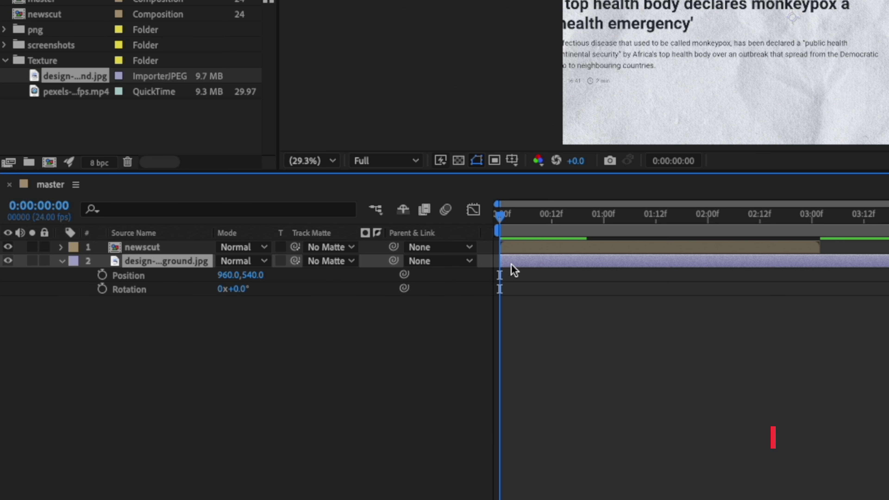
{"action": "key", "text": "shift+s"}
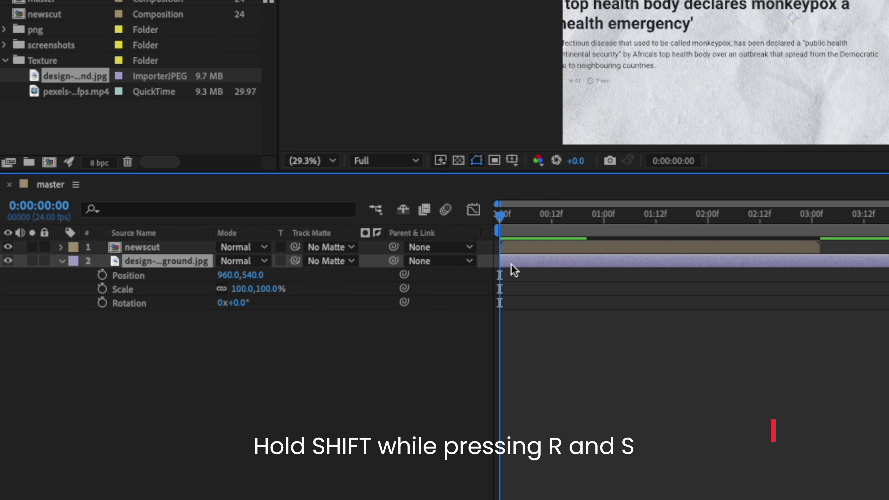
Keyframe the texture at frame 0 with about 15° rotation and roughly half scale.
{"action": "left_click", "coordinate": [102, 275]}
{"action": "left_click", "coordinate": [102, 289]}
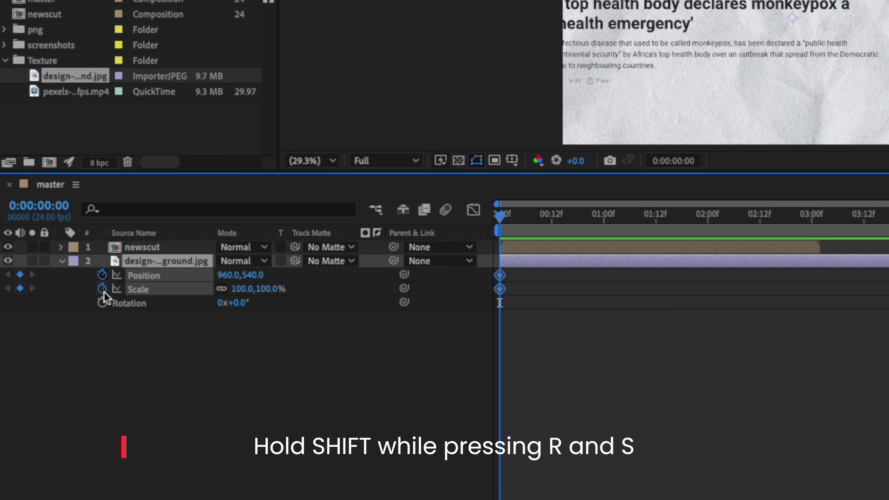
{"action": "left_click", "coordinate": [101, 303]}
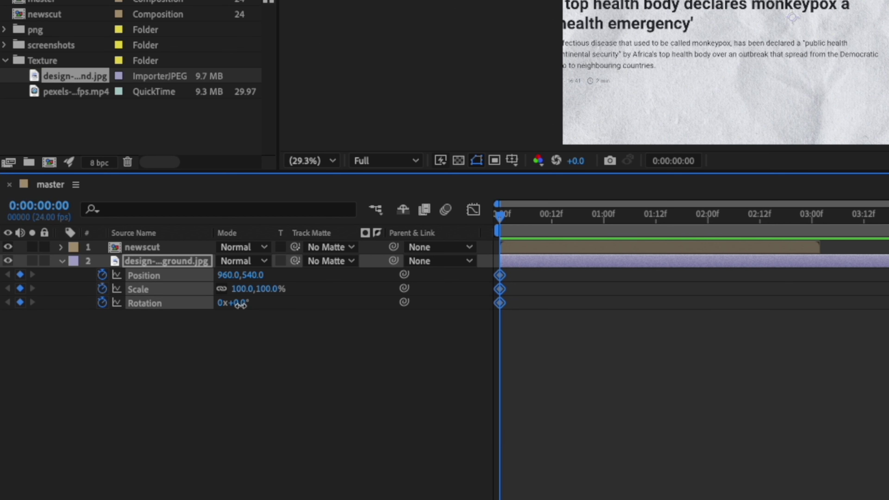
{"action": "left_click_drag", "start_coordinate": [242, 307], "coordinate": [202, 292]}
{"action": "mouse_move", "coordinate": [123, 290]}
{"action": "left_mouse_down"}
{"action": "mouse_move", "coordinate": [217, 317]}
{"action": "mouse_move", "coordinate": [138, 289]}
{"action": "left_mouse_up"}
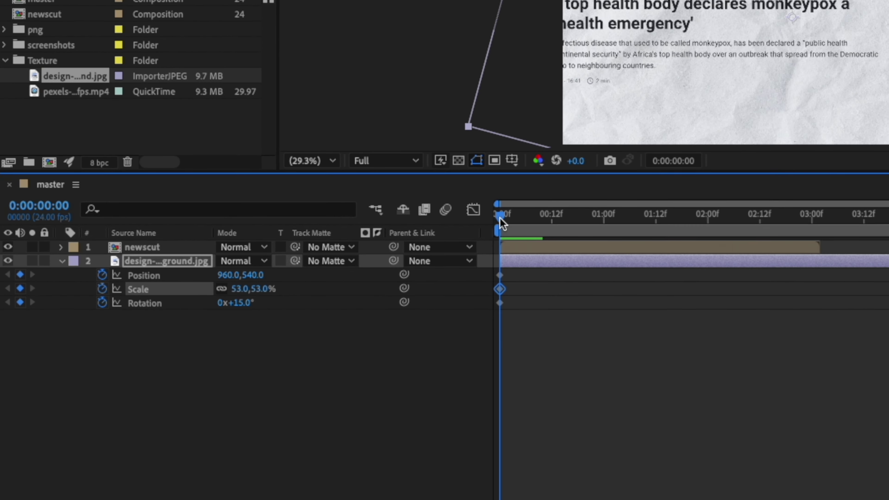
At frame 4, shift the texture right and set its tilt to 10°.
{"action": "left_click_drag", "start_coordinate": [287, 248], "coordinate": [293, 248]}
{"action": "left_click_drag", "start_coordinate": [512, 224], "coordinate": [521, 221]}
{"action": "left_click_drag", "start_coordinate": [223, 280], "coordinate": [240, 294]}
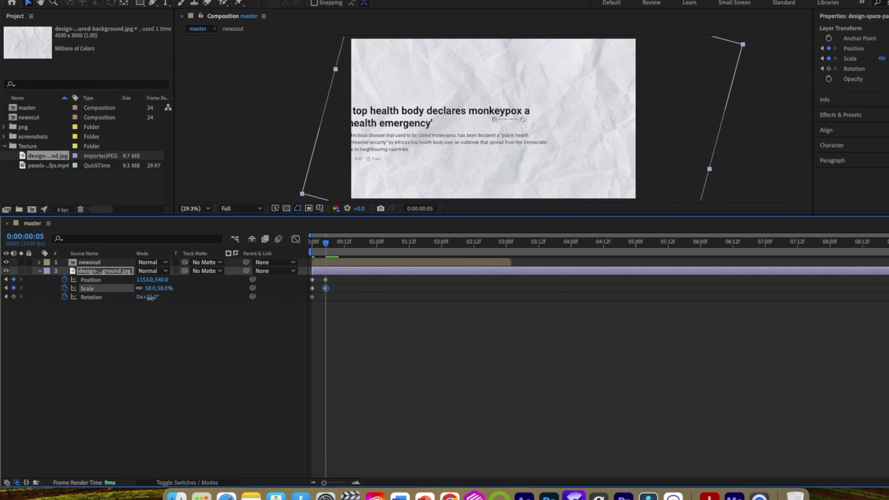
{"action": "left_click_drag", "start_coordinate": [150, 298], "coordinate": [134, 297]}
{"action": "left_click", "coordinate": [303, 249]}
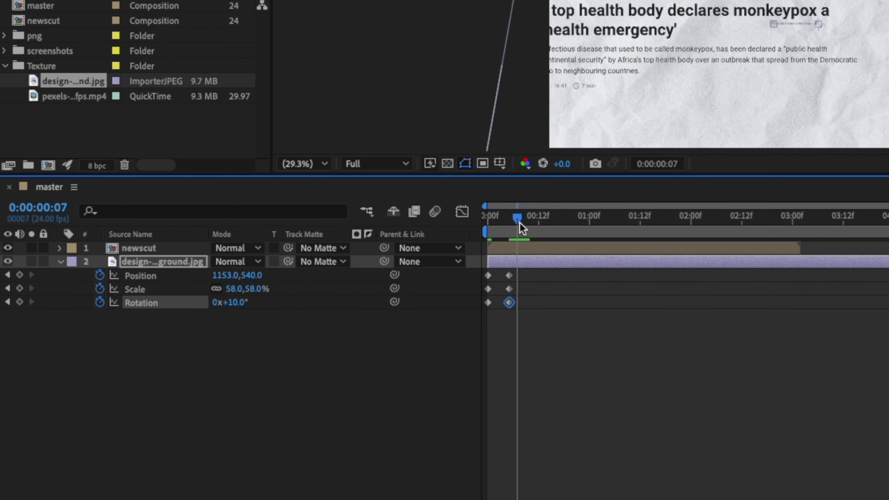
At frame 11 tilt it further and move it left to 850, then tilt about 23° at frame 16.
{"action": "left_click_drag", "start_coordinate": [521, 228], "coordinate": [535, 226]}
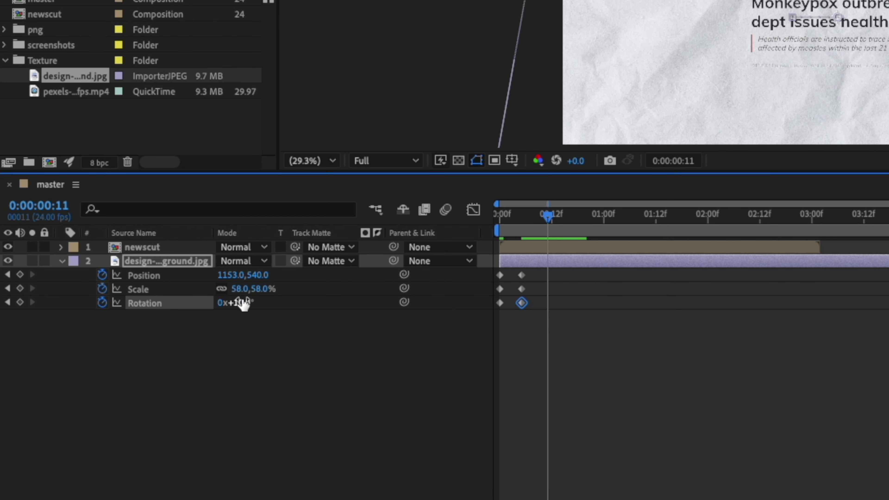
{"action": "mouse_move", "coordinate": [243, 304]}
{"action": "left_mouse_down"}
{"action": "mouse_move", "coordinate": [235, 289]}
{"action": "mouse_move", "coordinate": [245, 289]}
{"action": "left_mouse_up"}
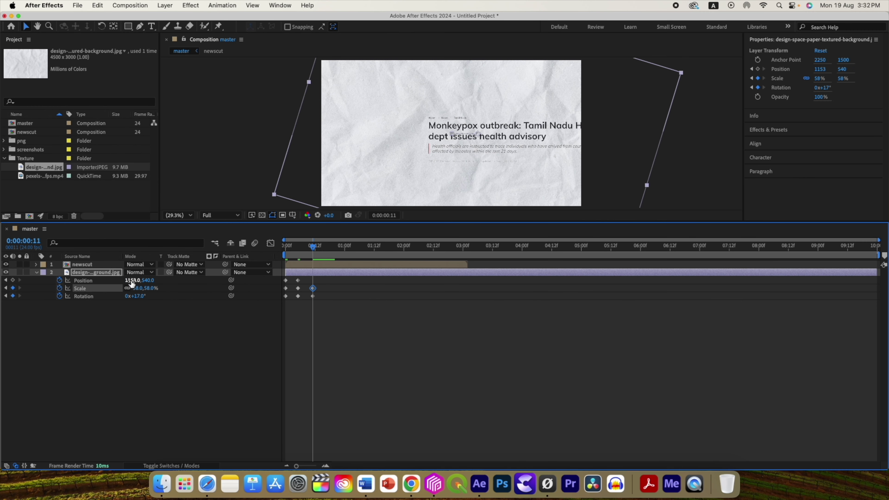
{"action": "left_click_drag", "start_coordinate": [131, 280], "coordinate": [84, 282]}
{"action": "left_click_drag", "start_coordinate": [313, 246], "coordinate": [325, 252]}
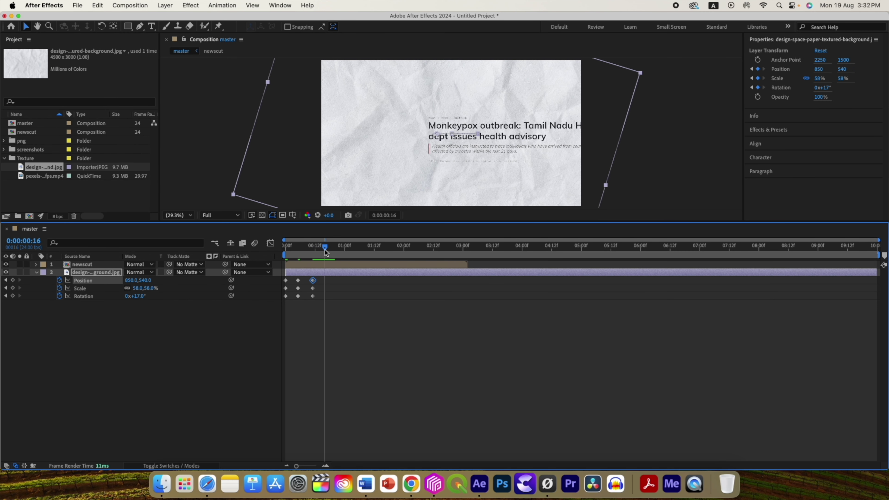
{"action": "left_click_drag", "start_coordinate": [137, 296], "coordinate": [197, 287]}
Push the texture right for the last pose and convert all its keyframes to hold keyframes.
{"action": "left_click", "coordinate": [334, 304]}
{"action": "left_click_drag", "start_coordinate": [339, 305], "coordinate": [285, 276]}
{"action": "right_click", "coordinate": [286, 280]}
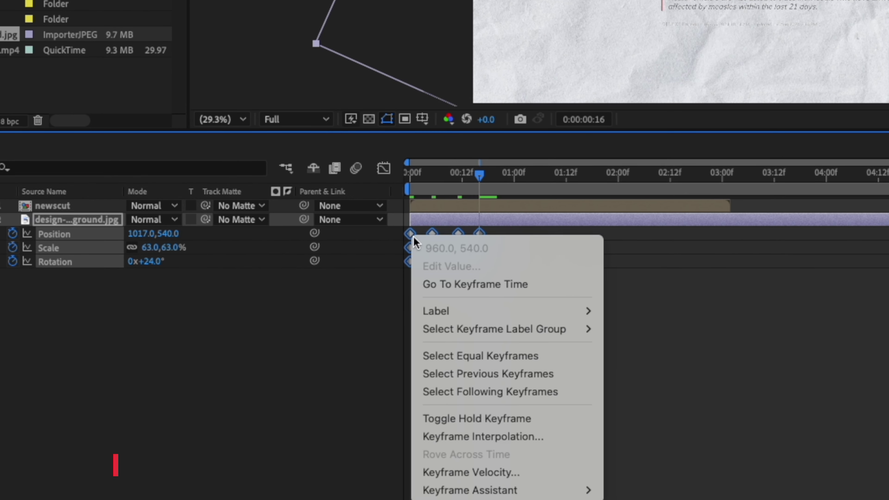
{"action": "left_click", "coordinate": [511, 419]}
Copy the opening-pose keyframes and paste them at frame 22.
{"action": "left_click", "coordinate": [407, 174]}
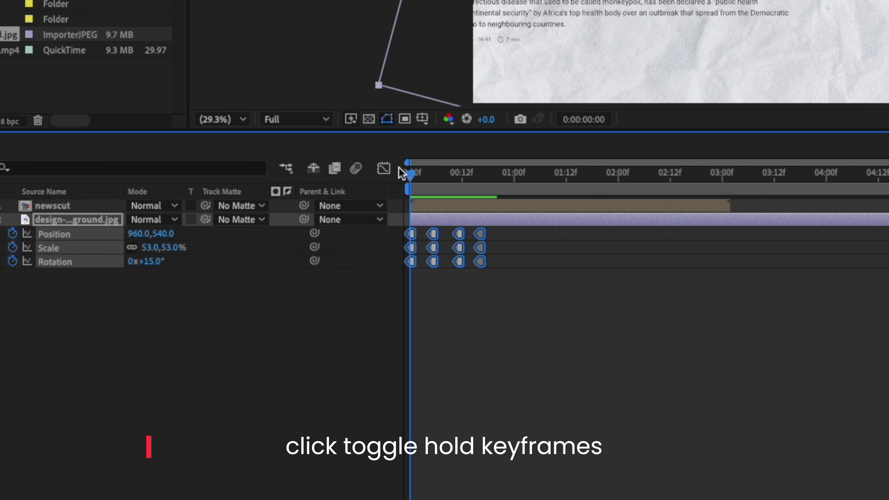
{"action": "left_click", "coordinate": [417, 287]}
{"action": "left_click_drag", "start_coordinate": [417, 287], "coordinate": [408, 233]}
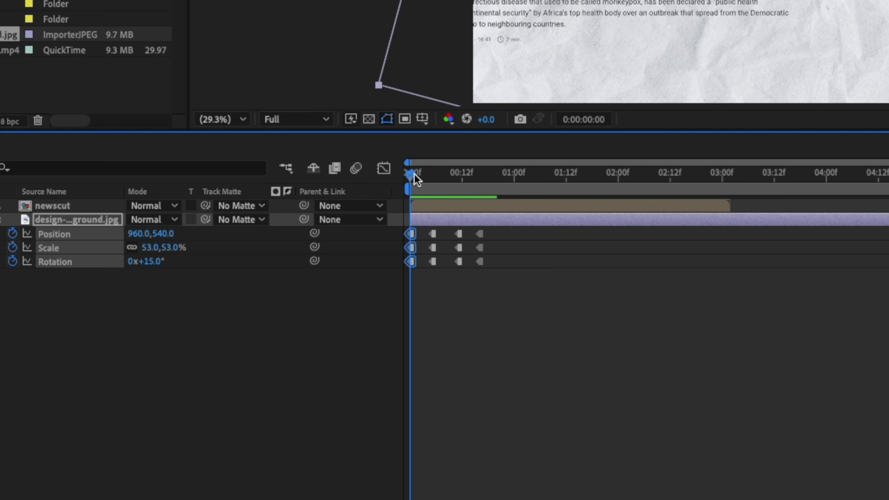
{"action": "left_click_drag", "start_coordinate": [413, 177], "coordinate": [509, 191]}
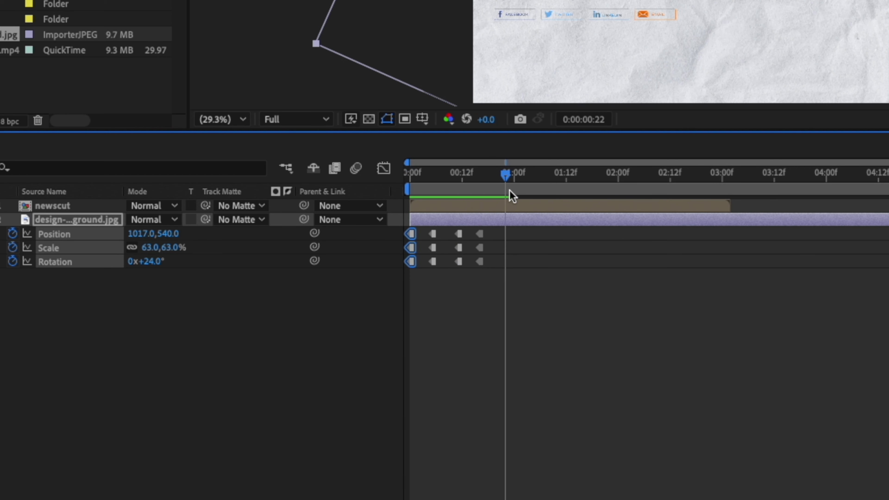
{"action": "key", "text": "ctrl+v"}
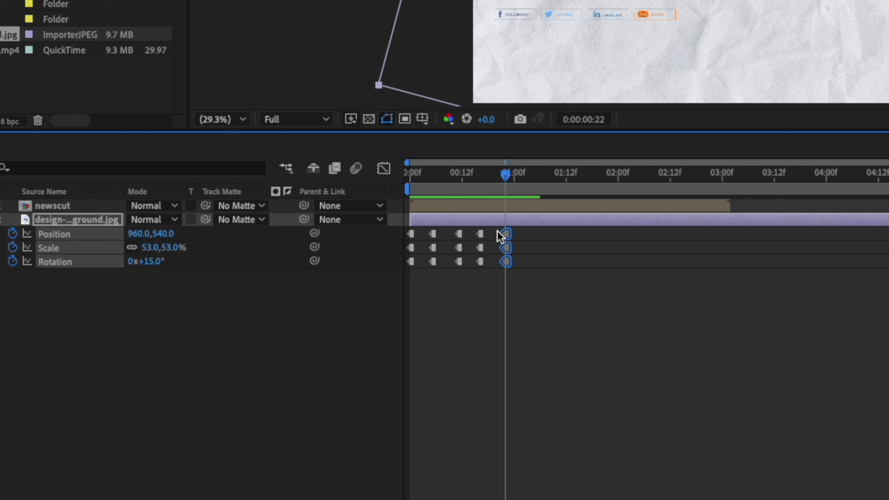
Preview the snapping shake from the start and select all fifteen texture keyframes.
{"action": "left_click_drag", "start_coordinate": [507, 177], "coordinate": [624, 178]}
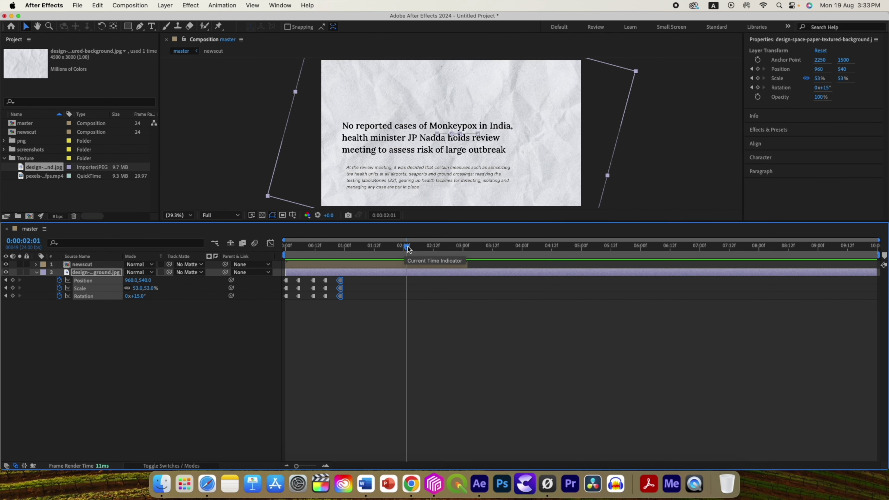
{"action": "left_click_drag", "start_coordinate": [409, 249], "coordinate": [278, 250]}
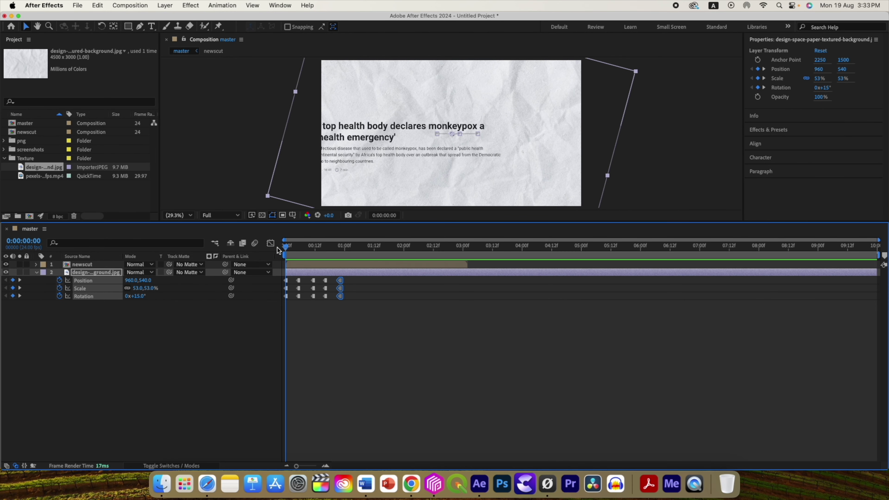
{"action": "key", "text": "space"}
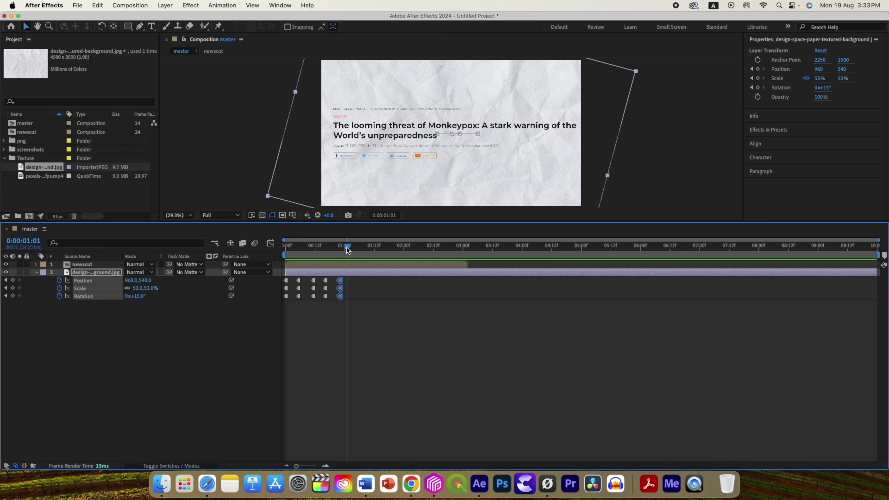
{"action": "left_click_drag", "start_coordinate": [346, 250], "coordinate": [275, 251]}
{"action": "left_click_drag", "start_coordinate": [356, 308], "coordinate": [280, 277]}
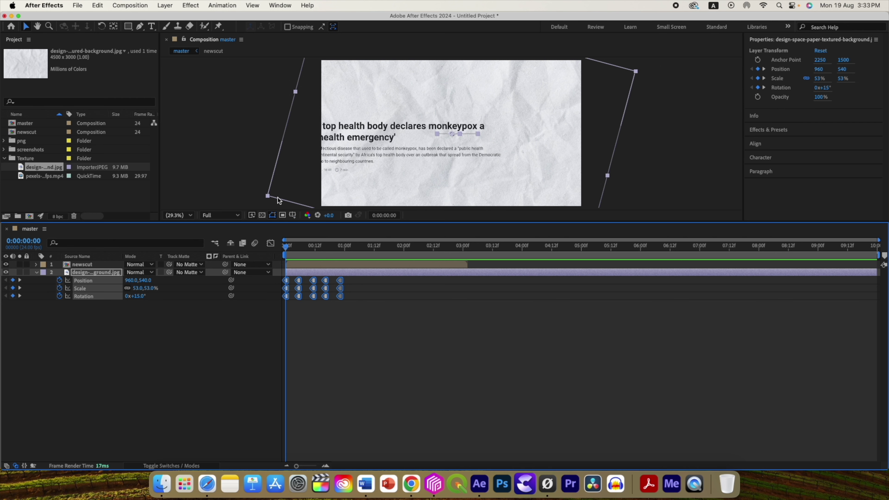
Add loopIn() + loopOut() - value expressions to the texture keyframes via Motion Tools Panel 1.
{"action": "left_click", "coordinate": [278, 7]}
{"action": "mouse_move", "coordinate": [301, 60]}
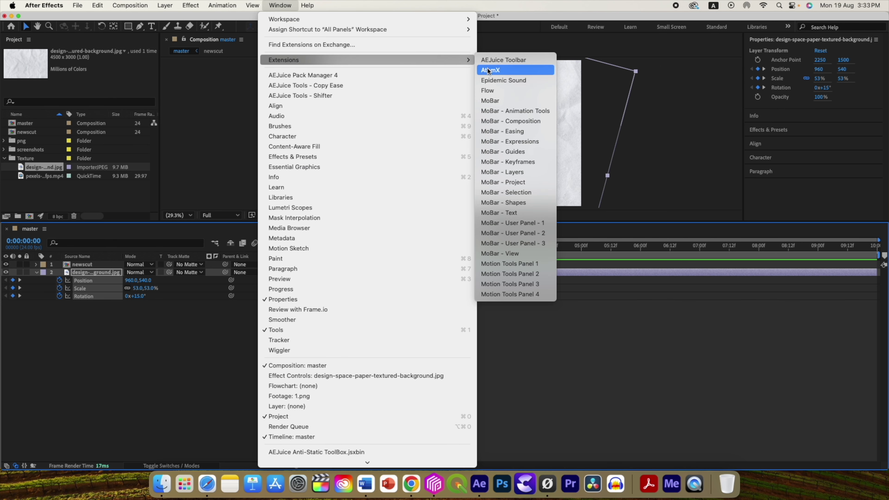
{"action": "left_click", "coordinate": [511, 263]}
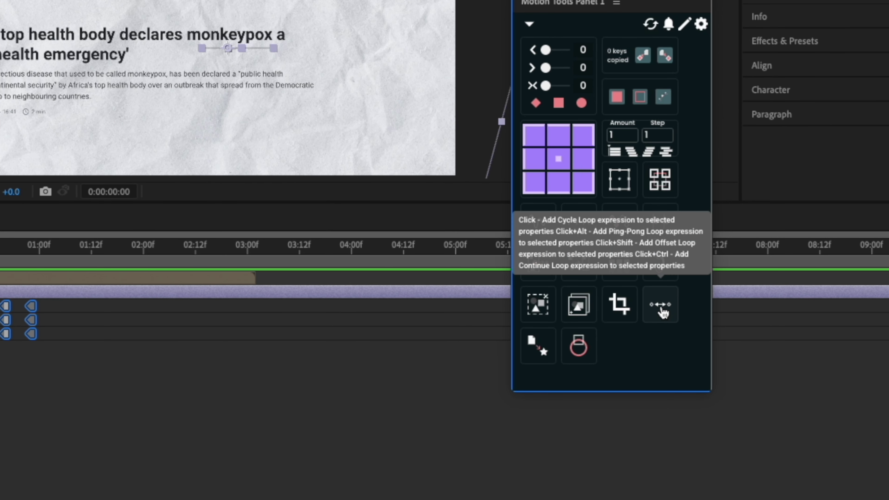
{"action": "left_click", "coordinate": [661, 305]}
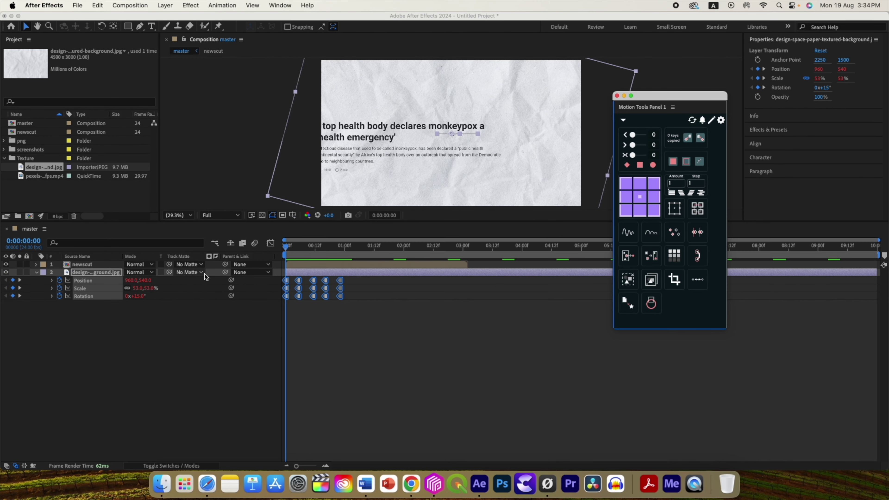
Reveal the loop expressions and play back the repeating shake.
{"action": "key", "text": "e"}
{"action": "key", "text": "e"}
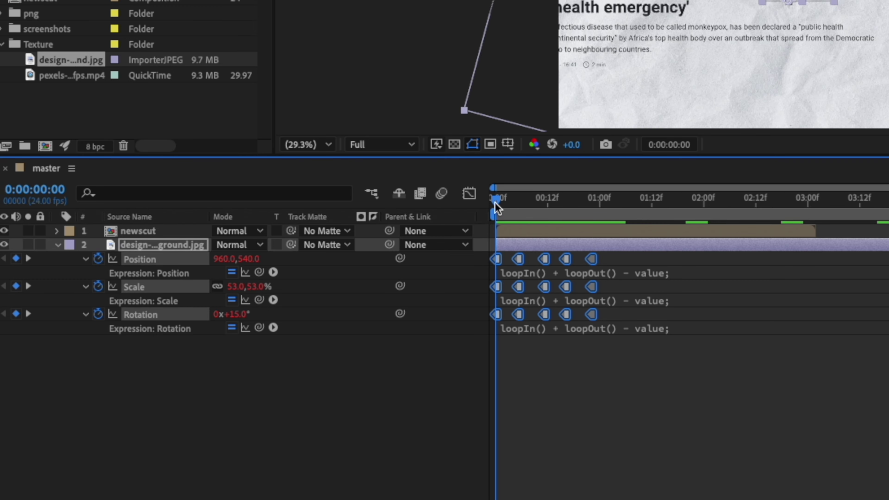
{"action": "key", "text": "space"}
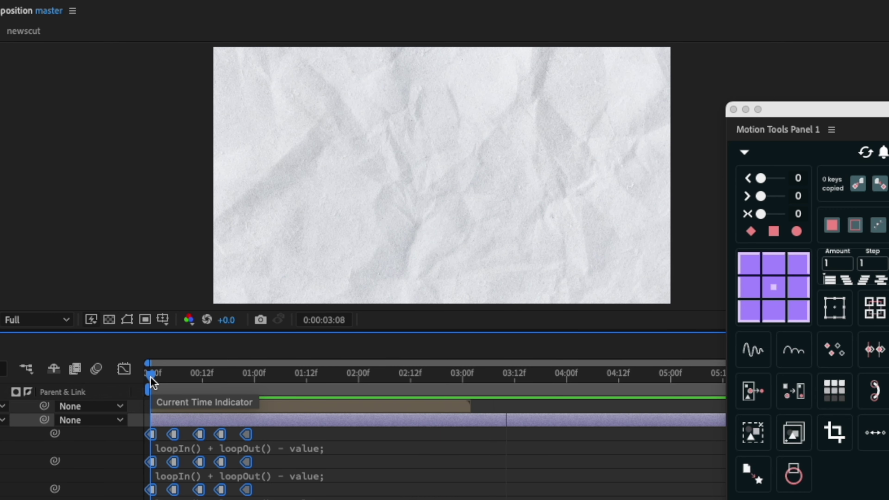
{"action": "left_click", "coordinate": [150, 377]}
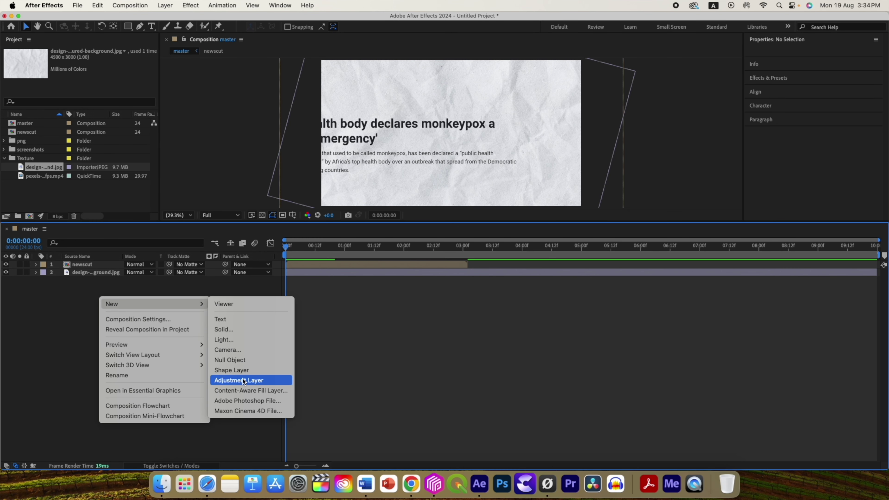
Add Adjustment Layer 1 and draw an elliptical mask on it over the frame centre.
{"action": "left_click", "coordinate": [244, 380]}
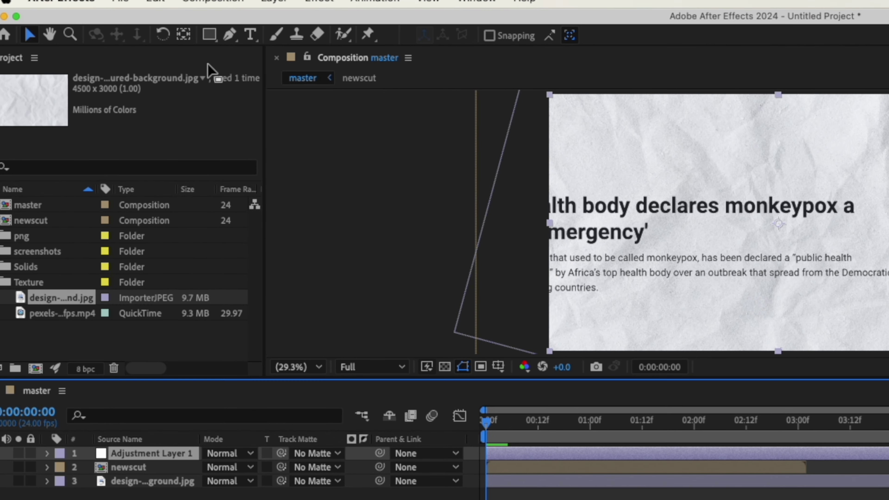
{"action": "left_click_drag", "start_coordinate": [210, 35], "coordinate": [244, 71]}
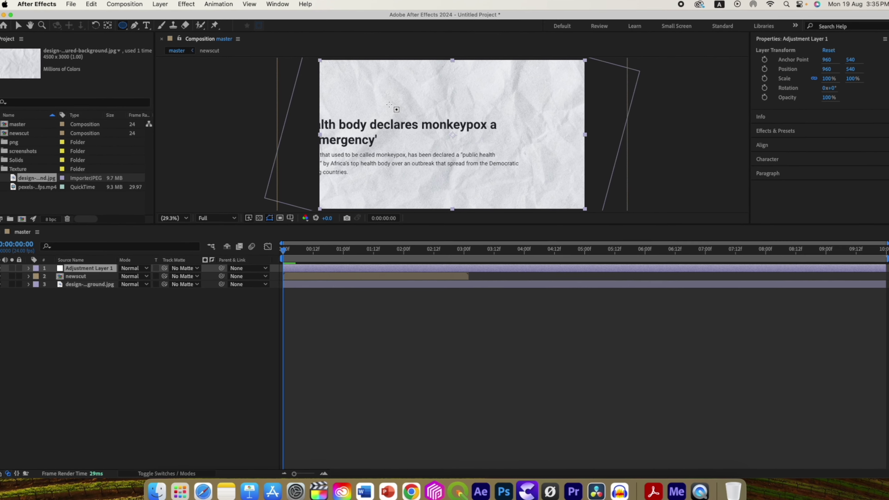
{"action": "left_click_drag", "start_coordinate": [389, 104], "coordinate": [487, 160]}
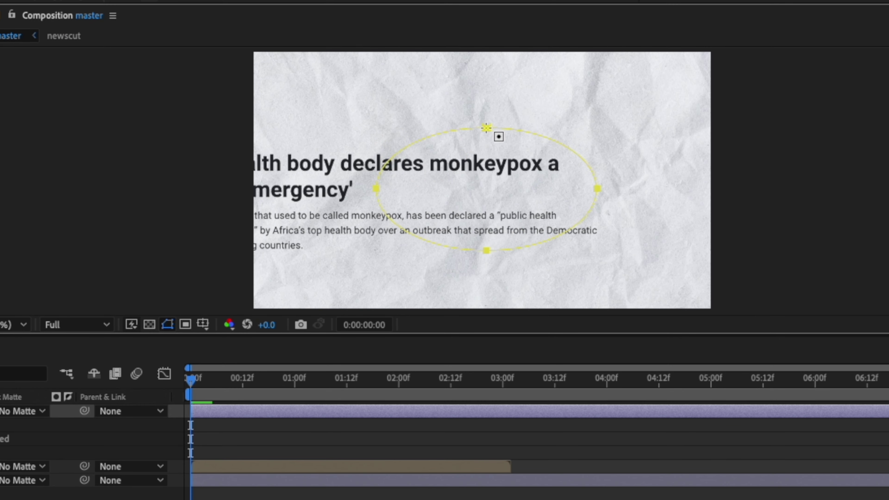
{"action": "key", "text": "v"}
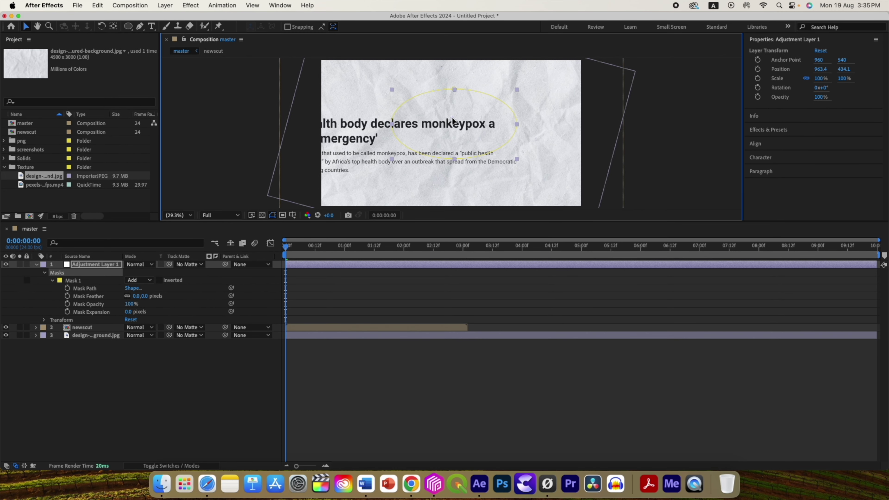
Apply Gaussian Blur to Adjustment Layer 1, invert Mask 1 and feather it to about 215 px.
{"action": "left_click", "coordinate": [98, 266]}
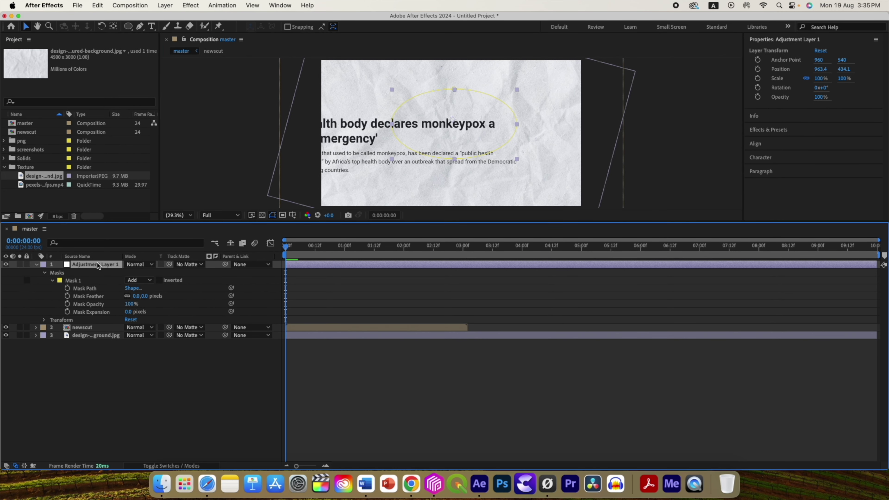
{"action": "left_click_drag", "start_coordinate": [90, 66], "coordinate": [101, 67]}
{"action": "left_click", "coordinate": [160, 280]}
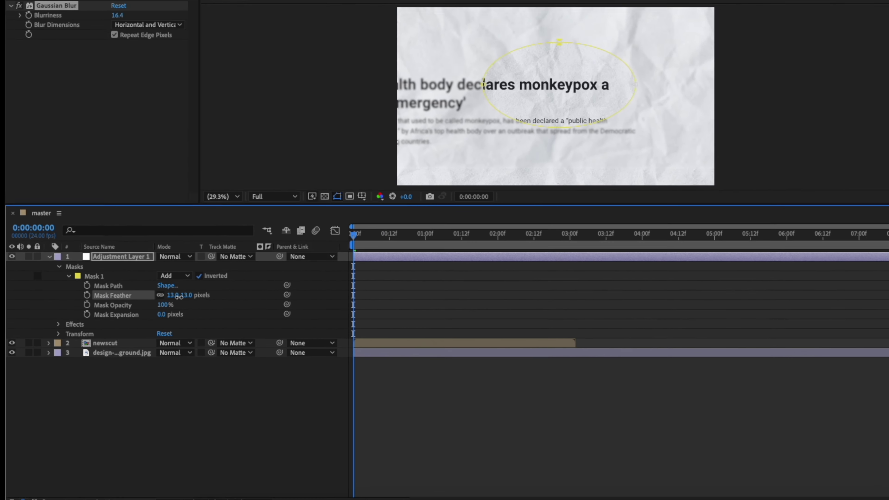
{"action": "left_click_drag", "start_coordinate": [256, 296], "coordinate": [345, 300]}
{"action": "left_click_drag", "start_coordinate": [185, 299], "coordinate": [182, 302]}
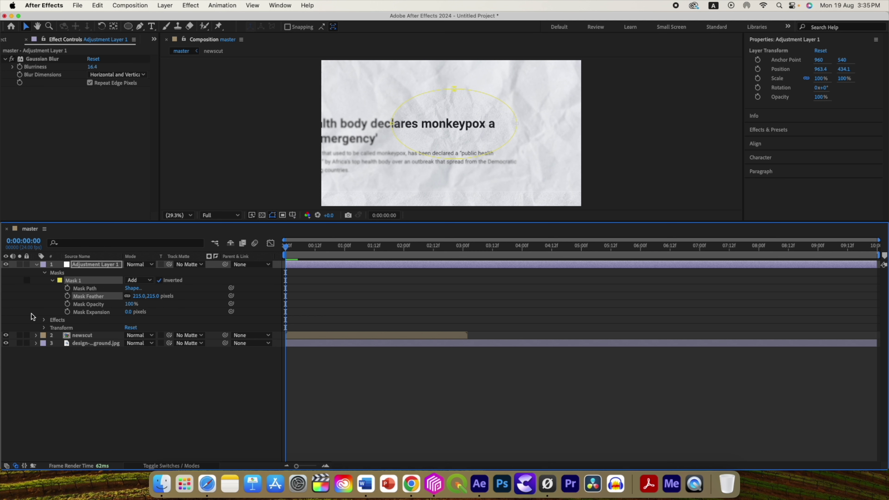
{"action": "left_click", "coordinate": [203, 317]}
{"action": "right_click", "coordinate": [203, 314]}
Add Adjustment Layer 2 with CC Vignette at Amount 184 and a full-frame ellipse mask.
{"action": "mouse_move", "coordinate": [266, 325]}
{"action": "left_click", "coordinate": [364, 402]}
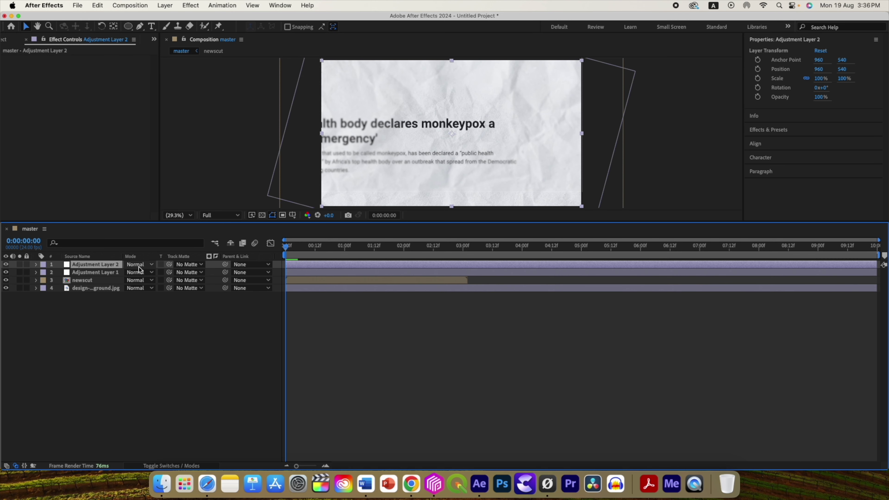
{"action": "key", "text": "ctrl+space"}
{"action": "type", "text": "vi"}
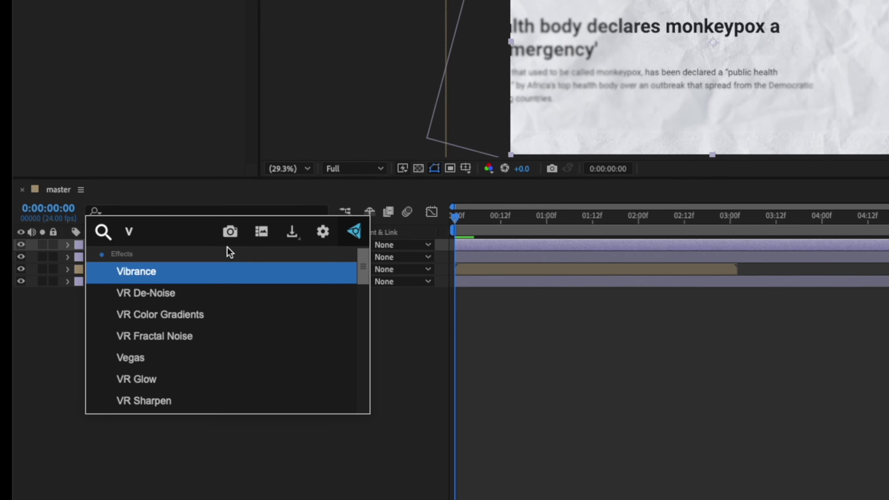
{"action": "type", "text": "g"}
{"action": "key", "text": "Return"}
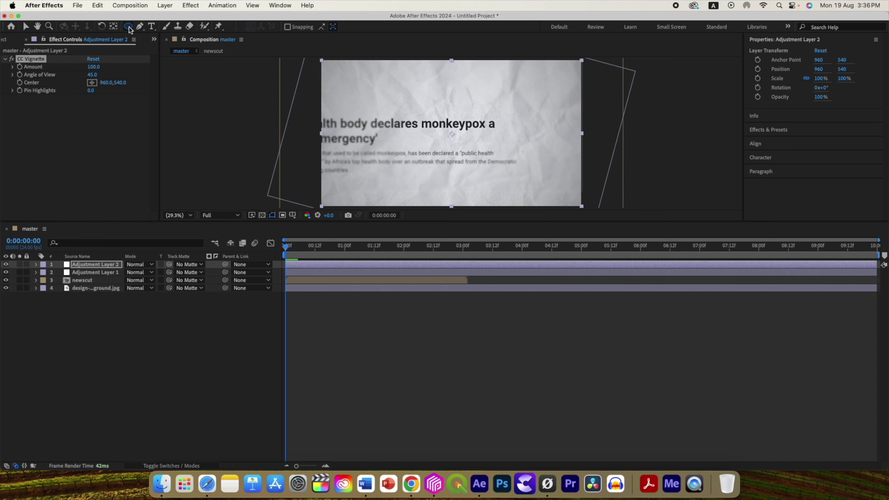
{"action": "double_click", "coordinate": [129, 27]}
{"action": "left_click_drag", "start_coordinate": [94, 67], "coordinate": [115, 72]}
{"action": "left_click_drag", "start_coordinate": [216, 98], "coordinate": [153, 90]}
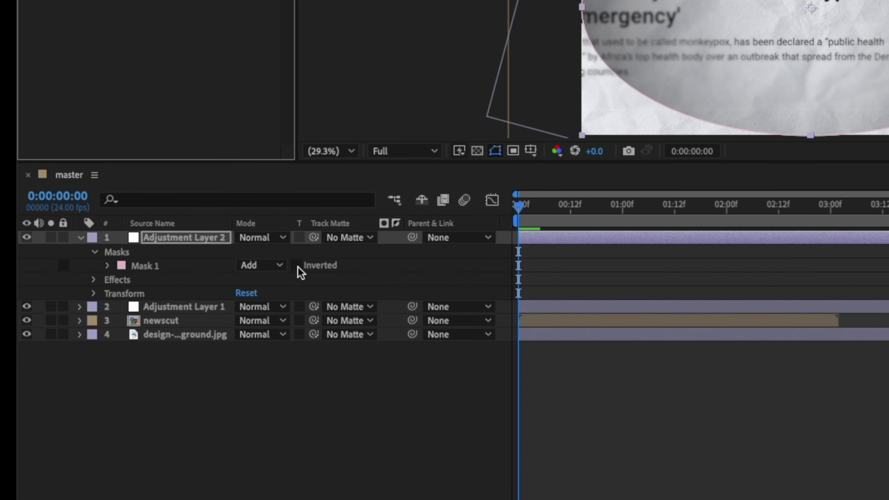
Invert the vignette's ellipse mask, feather it to 156 px, and preview the result.
{"action": "left_click", "coordinate": [173, 279]}
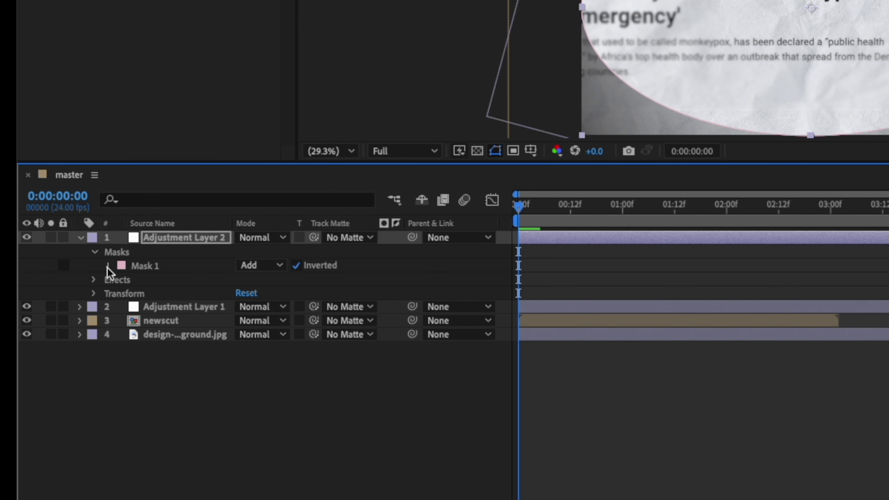
{"action": "left_click", "coordinate": [108, 266]}
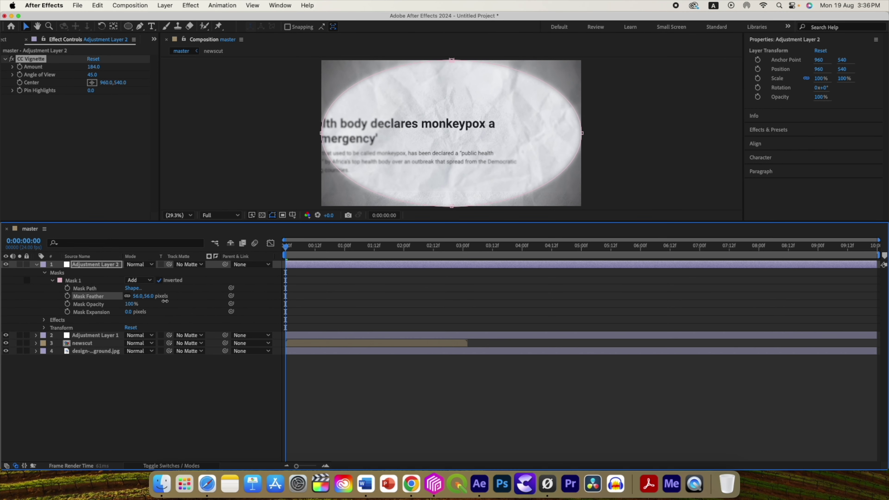
{"action": "left_click_drag", "start_coordinate": [198, 304], "coordinate": [186, 307]}
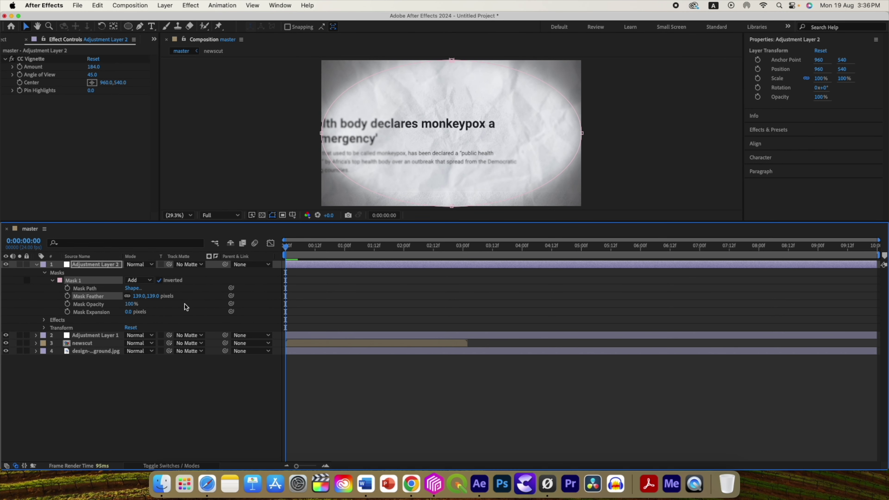
{"action": "left_click", "coordinate": [36, 264]}
{"action": "key", "text": "space"}
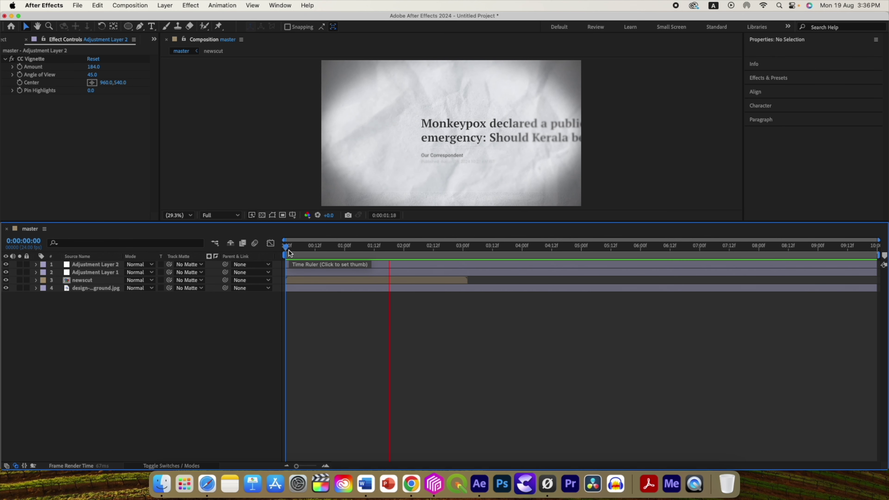
{"action": "key", "text": "space"}
Set a 132% Scale keyframe on the newscut layer at the first frame.
{"action": "key", "text": "Home"}
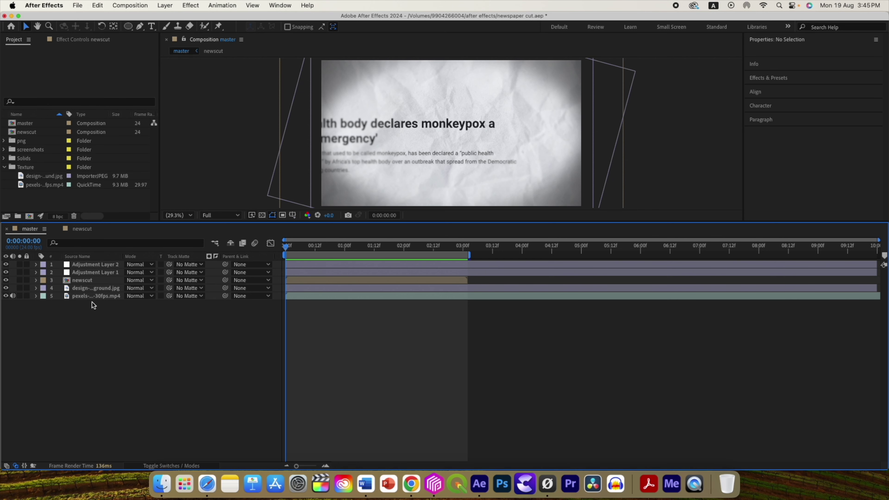
{"action": "left_click", "coordinate": [292, 281]}
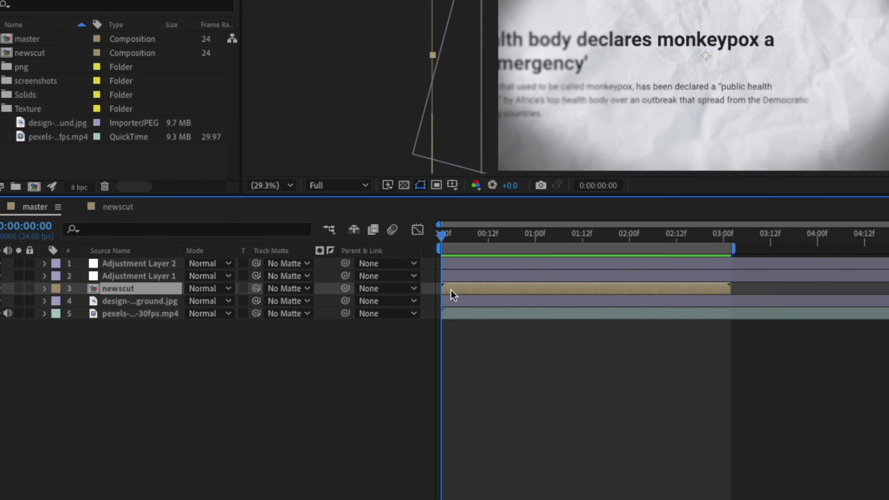
{"action": "key", "text": "s"}
{"action": "left_click", "coordinate": [66, 290]}
Key newscut's Scale to 165% at 0:00:03:01 and Easy Ease both Scale keyframes.
{"action": "left_click_drag", "start_coordinate": [489, 238], "coordinate": [802, 261]}
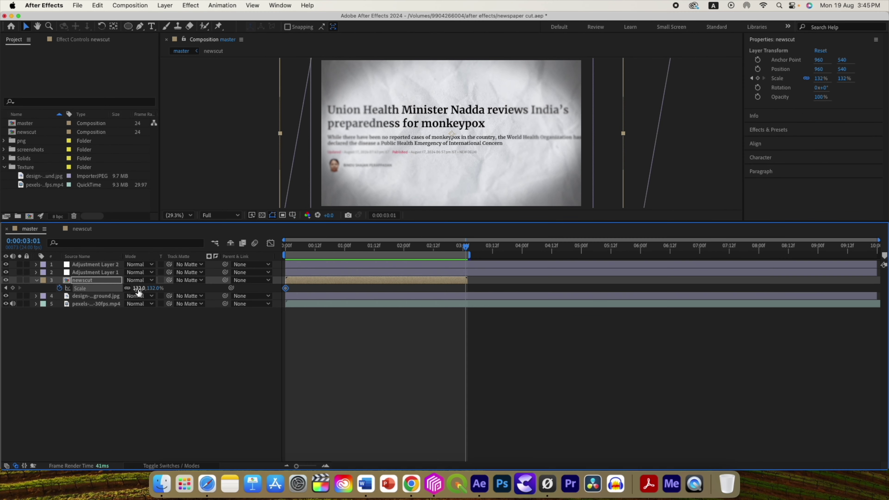
{"action": "left_click_drag", "start_coordinate": [138, 289], "coordinate": [156, 294]}
{"action": "left_click_drag", "start_coordinate": [473, 289], "coordinate": [280, 290]}
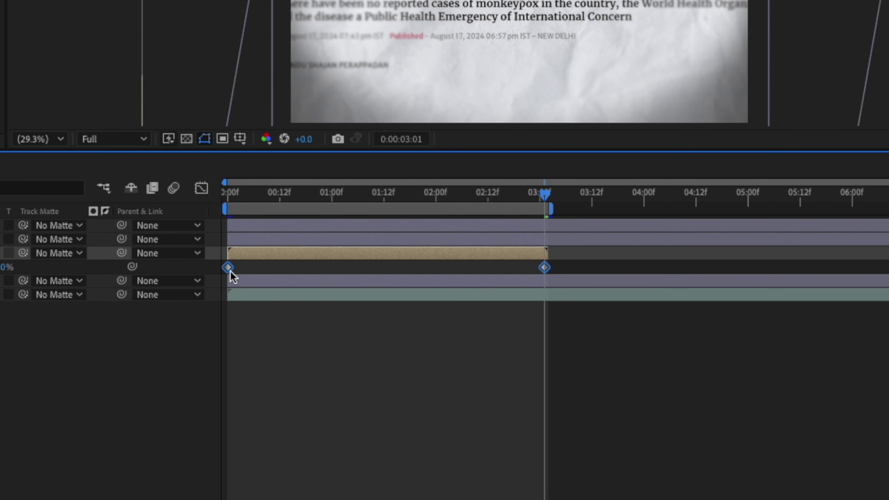
{"action": "key", "text": "F9"}
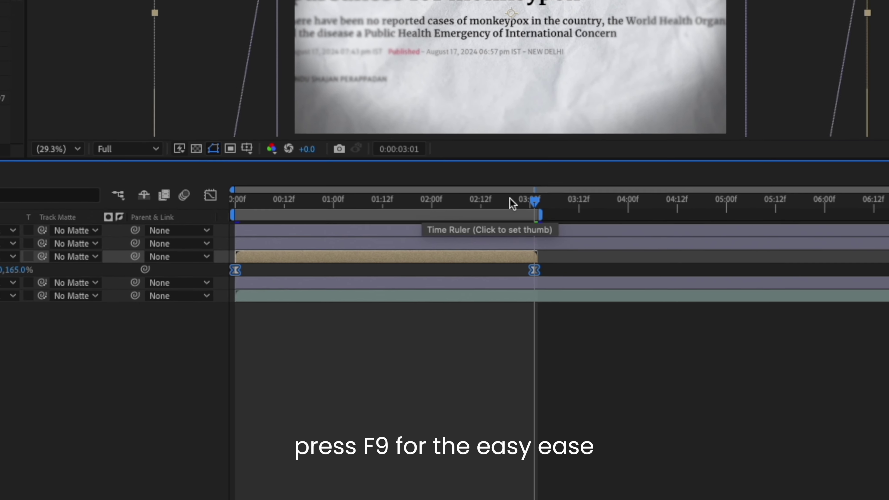
Give new Adjustment Layer 3 the Position expression posterizeTime(13); wiggle(222,2) and preview the shake.
{"action": "right_click", "coordinate": [185, 328]}
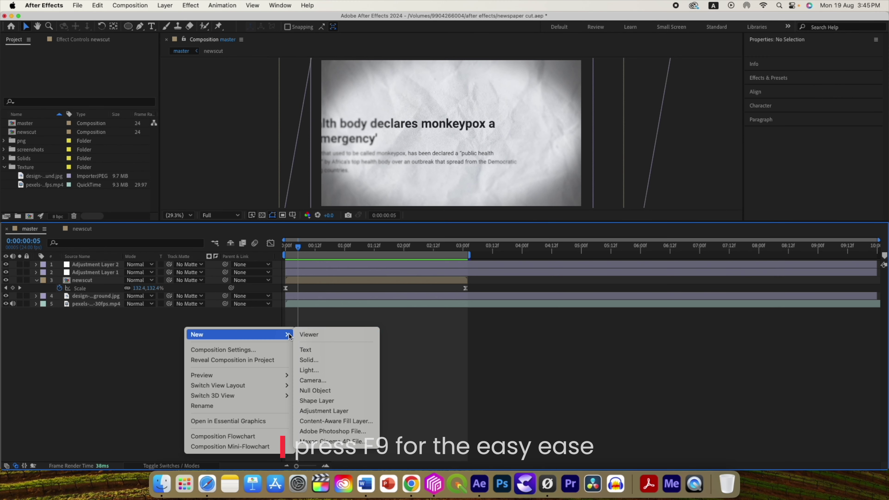
{"action": "left_click", "coordinate": [339, 409]}
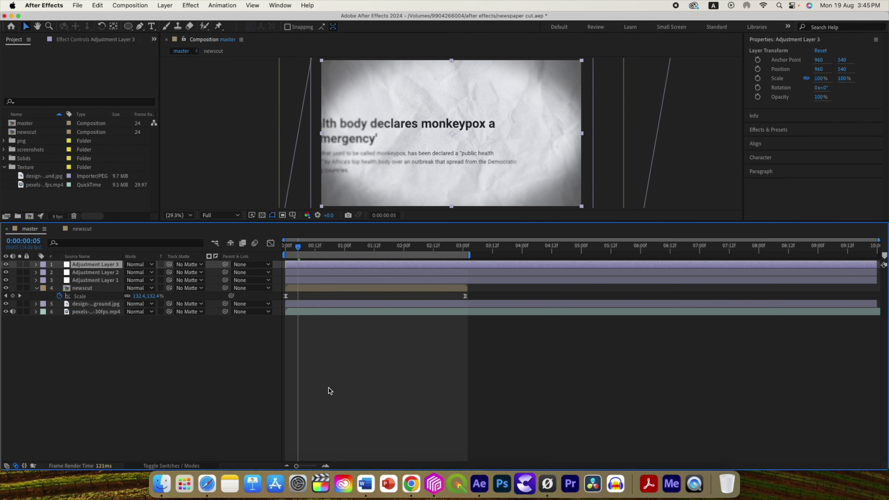
{"action": "key", "text": "p"}
{"action": "left_click", "coordinate": [59, 272], "text": "alt"}
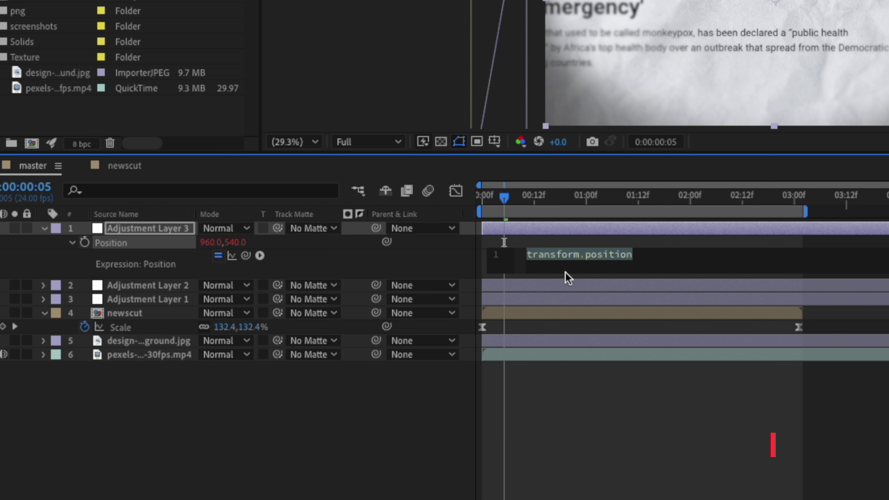
{"action": "type", "text": "posterizeTime()13)"}
{"action": "key", "text": "Return"}
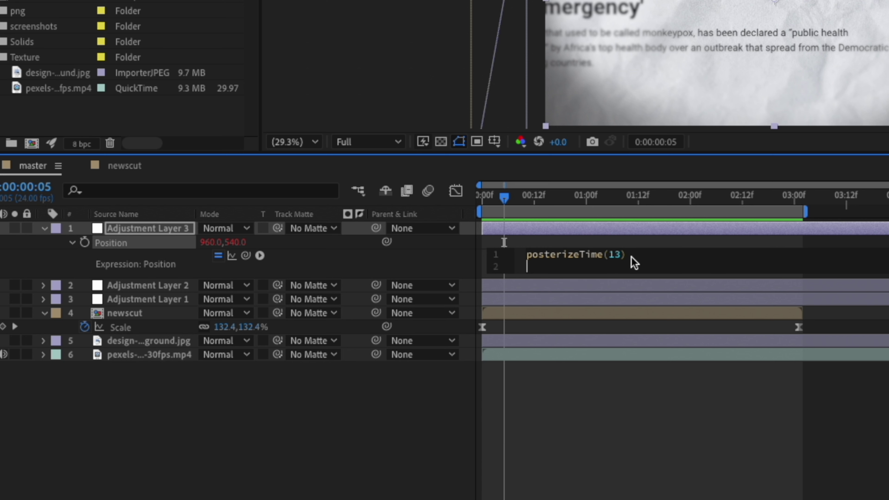
{"action": "type", "text": "wiggle("}
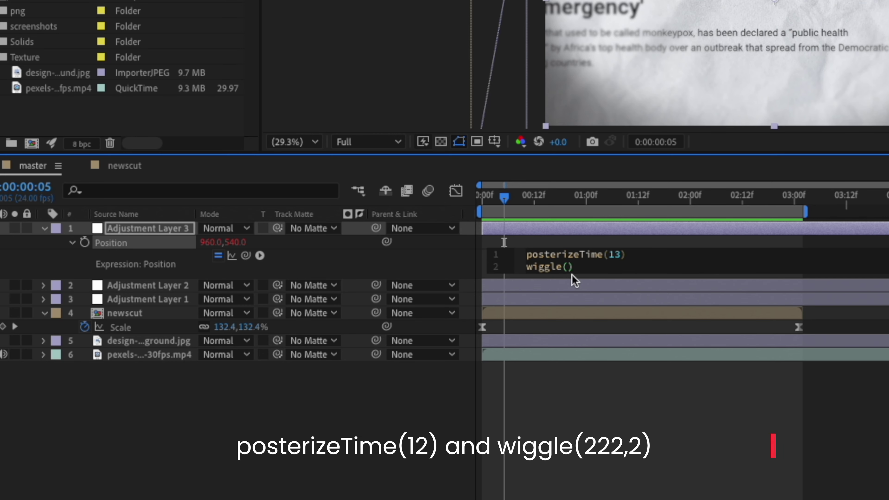
{"action": "type", "text": "222,2"}
{"action": "left_click", "coordinate": [572, 274]}
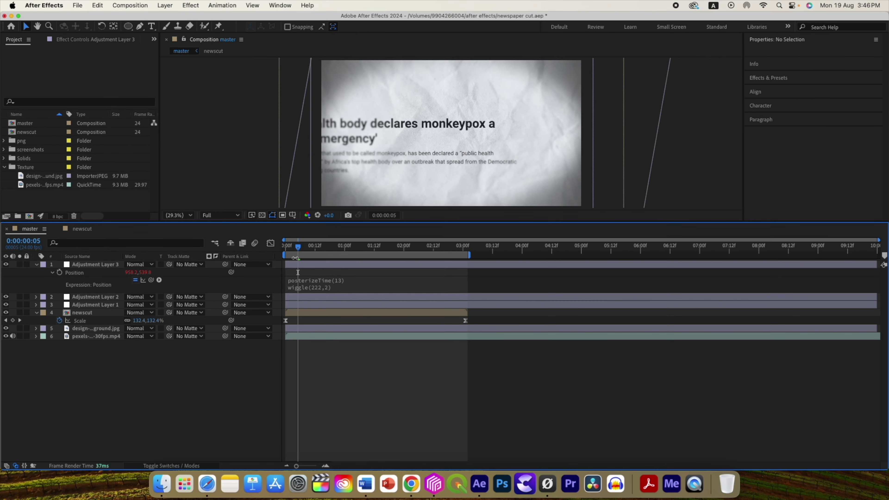
{"action": "left_click_drag", "start_coordinate": [299, 246], "coordinate": [287, 251]}
{"action": "key", "text": "space"}
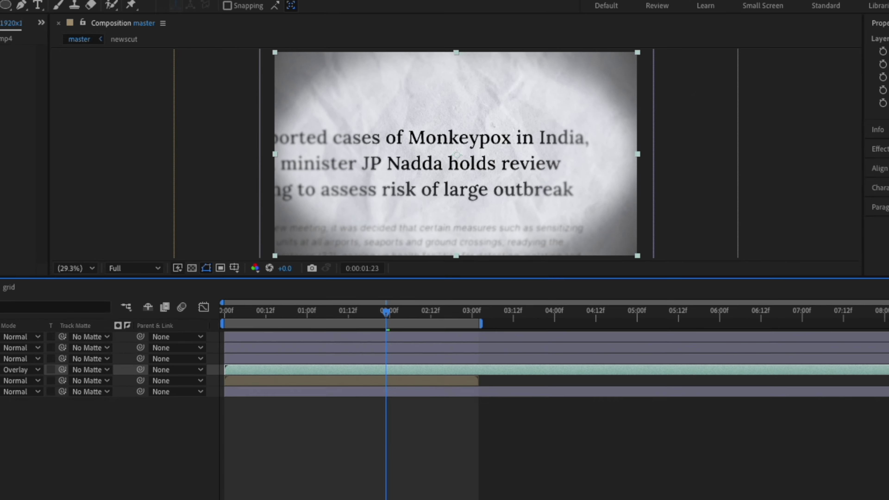
Set the pexels texture video layer's blend mode to Overlay.
{"action": "left_click", "coordinate": [21, 370]}
{"action": "left_click", "coordinate": [29, 284]}
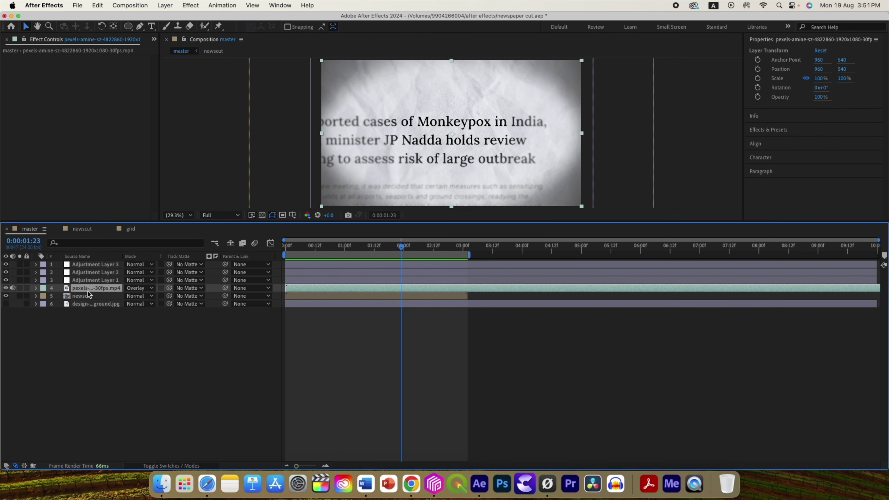
{"action": "left_click", "coordinate": [115, 337]}
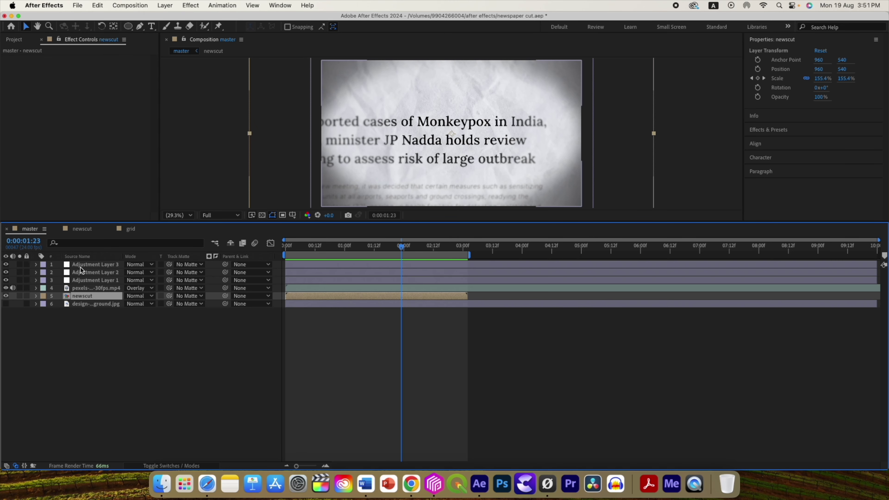
Precompose the five layers above the background into Pre-comp 1.
{"action": "left_click", "coordinate": [82, 271], "text": "shift"}
{"action": "right_click", "coordinate": [83, 271]}
{"action": "left_click", "coordinate": [110, 405]}
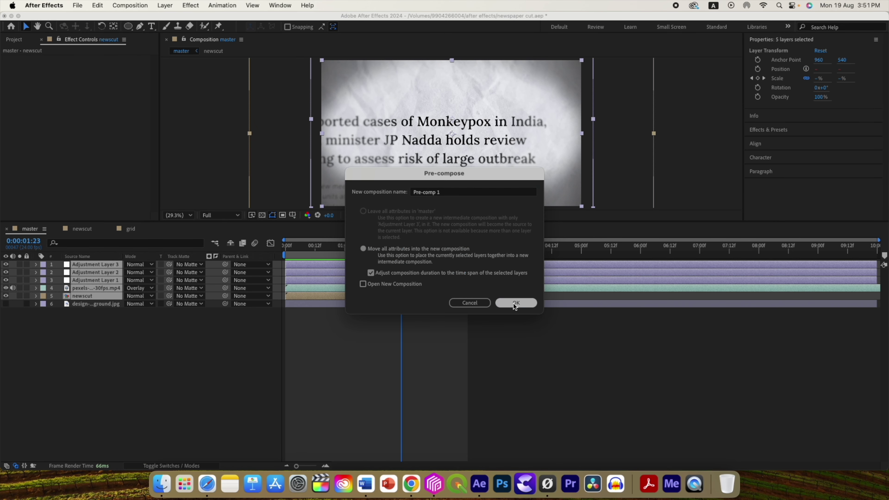
{"action": "key", "text": "Return"}
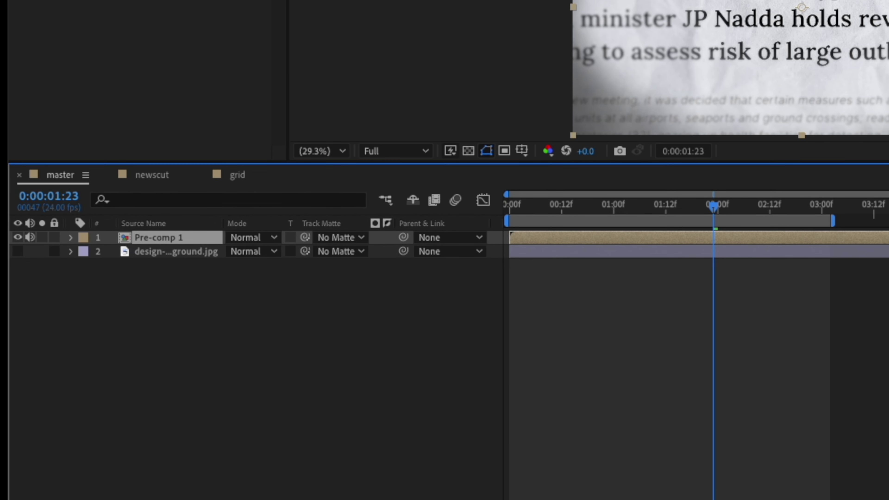
Make Pre-comp 1 a 3D layer and keyframe its Position and Rotation at frame 0.
{"action": "key", "text": "F4"}
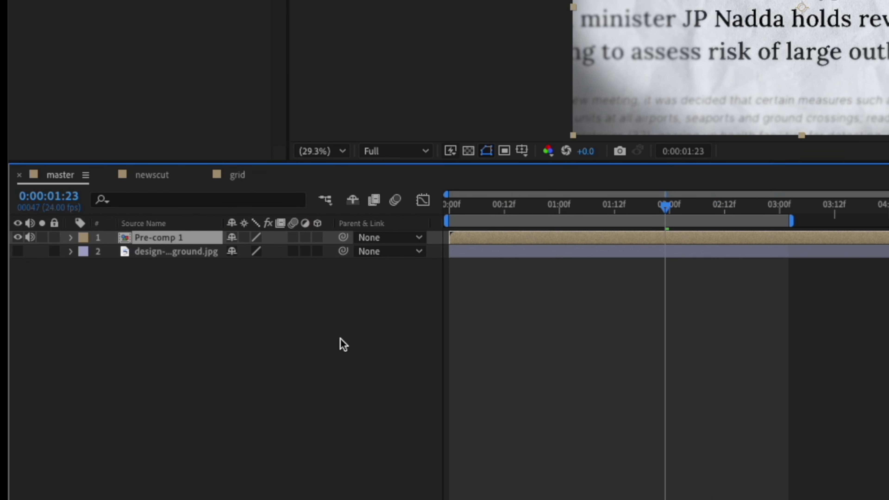
{"action": "left_click", "coordinate": [317, 238]}
{"action": "key", "text": "p"}
{"action": "key", "text": "shift+r"}
{"action": "left_click", "coordinate": [30, 306]}
{"action": "left_click_drag", "start_coordinate": [550, 219], "coordinate": [439, 215]}
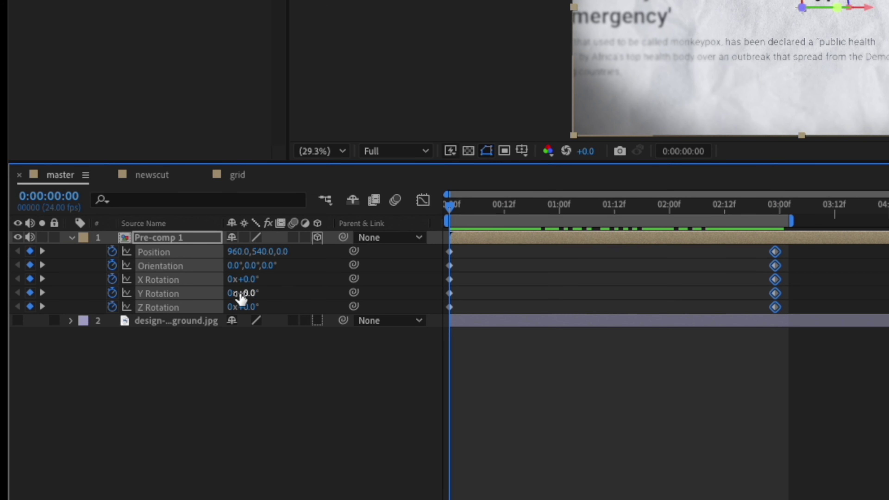
Tilt Pre-comp 1 to X -18°, Y -14°, Z -8°, pull it to Z -655, and preview.
{"action": "left_click_drag", "start_coordinate": [248, 280], "coordinate": [244, 281]}
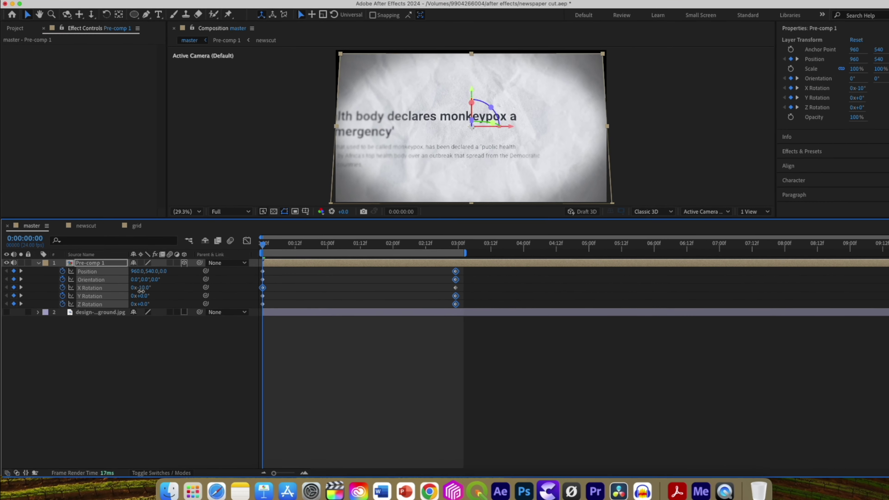
{"action": "left_click_drag", "start_coordinate": [141, 290], "coordinate": [137, 293]}
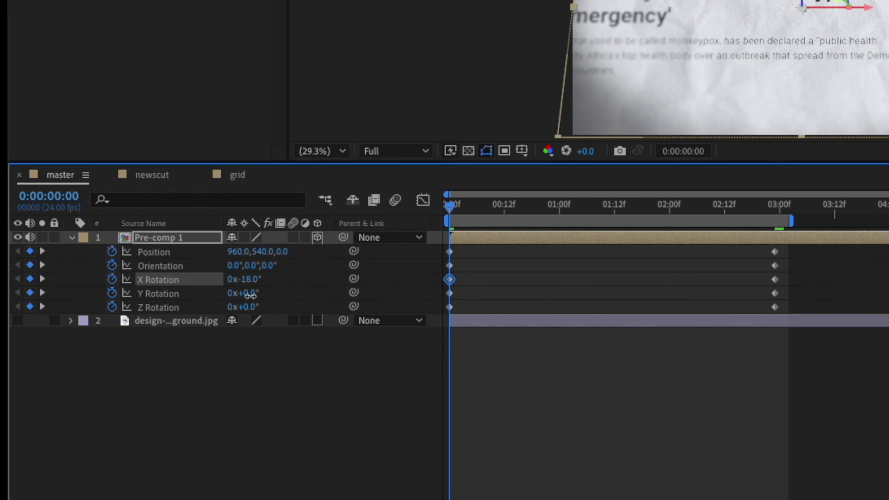
{"action": "left_click_drag", "start_coordinate": [251, 296], "coordinate": [242, 297]}
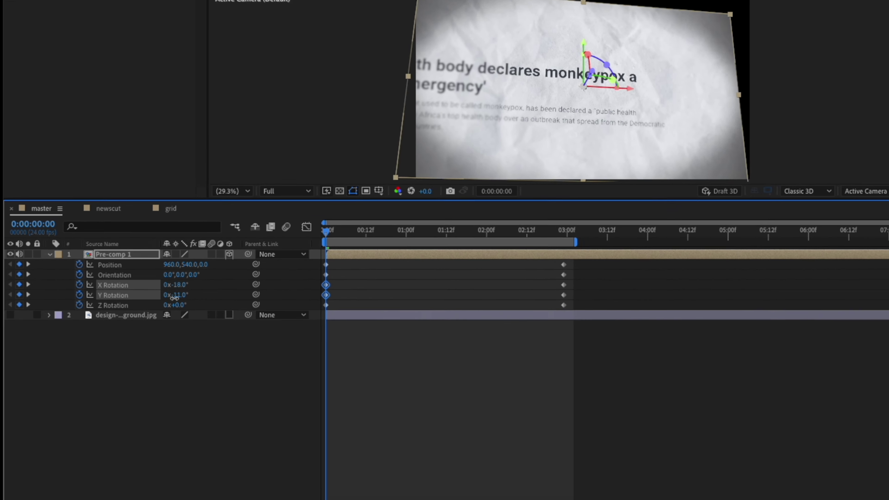
{"action": "left_click_drag", "start_coordinate": [174, 298], "coordinate": [134, 308]}
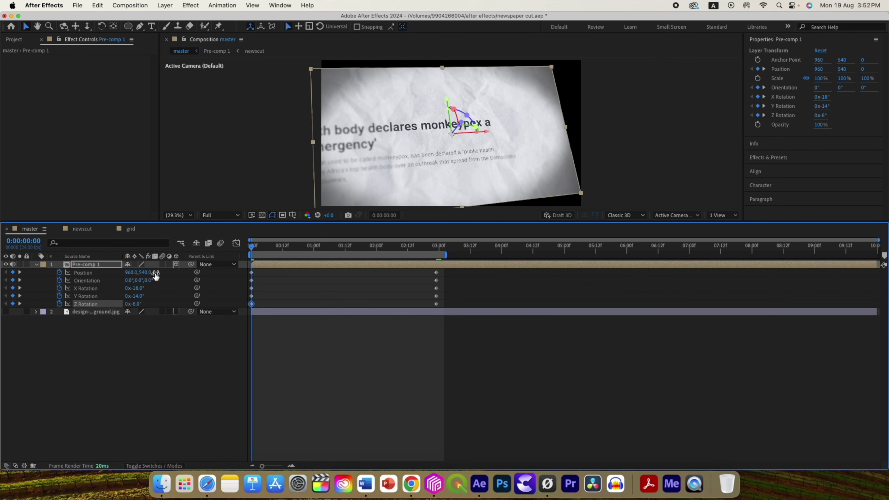
{"action": "left_click_drag", "start_coordinate": [155, 275], "coordinate": [31, 275]}
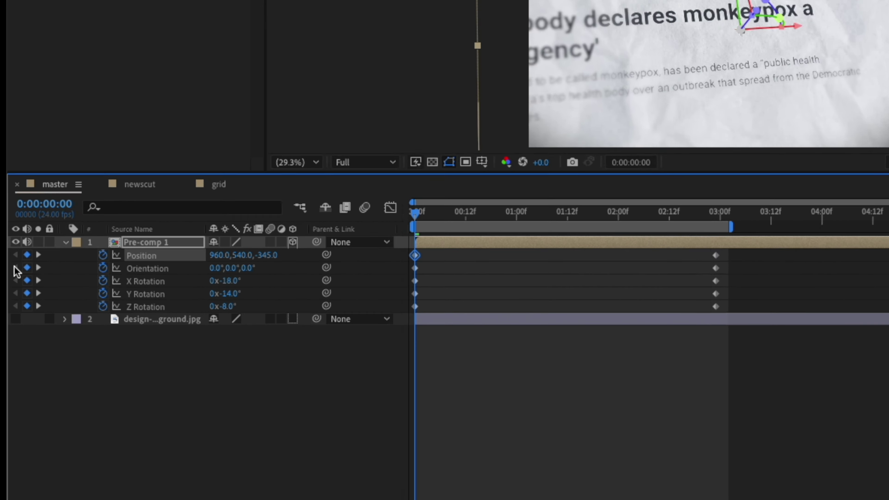
{"action": "left_click_drag", "start_coordinate": [162, 273], "coordinate": [19, 277]}
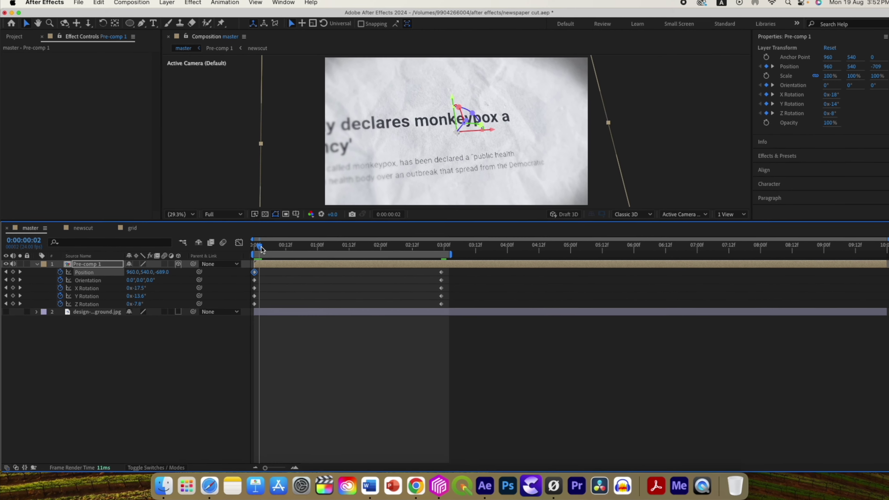
{"action": "left_click", "coordinate": [477, 211]}
{"action": "key", "text": "space"}
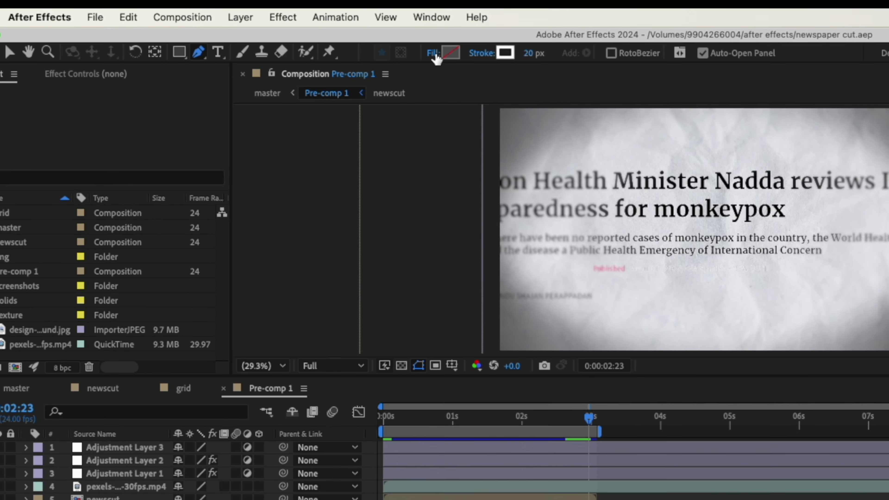
Draw a thick bright-yellow Pen stroke across the word monkeypox.
{"action": "left_click", "coordinate": [456, 58]}
{"action": "left_click", "coordinate": [430, 274]}
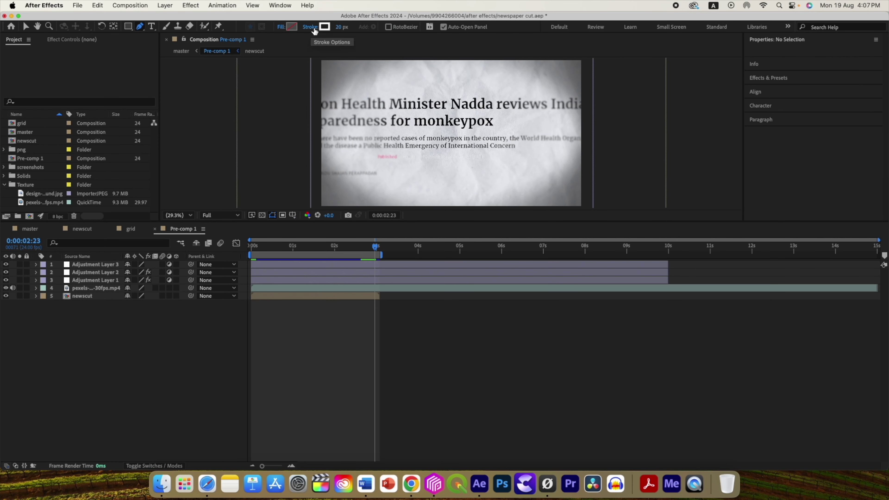
{"action": "left_click", "coordinate": [324, 26]}
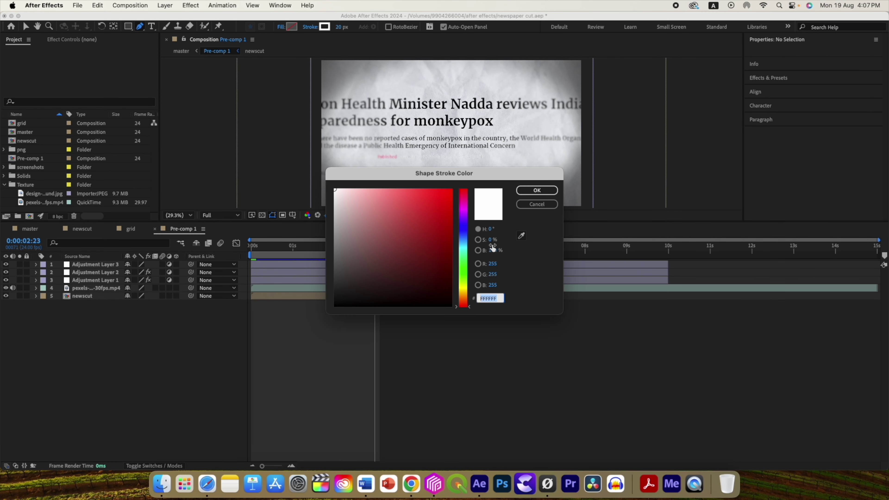
{"action": "left_click", "coordinate": [464, 288]}
{"action": "left_click", "coordinate": [451, 189]}
{"action": "left_click", "coordinate": [536, 190]}
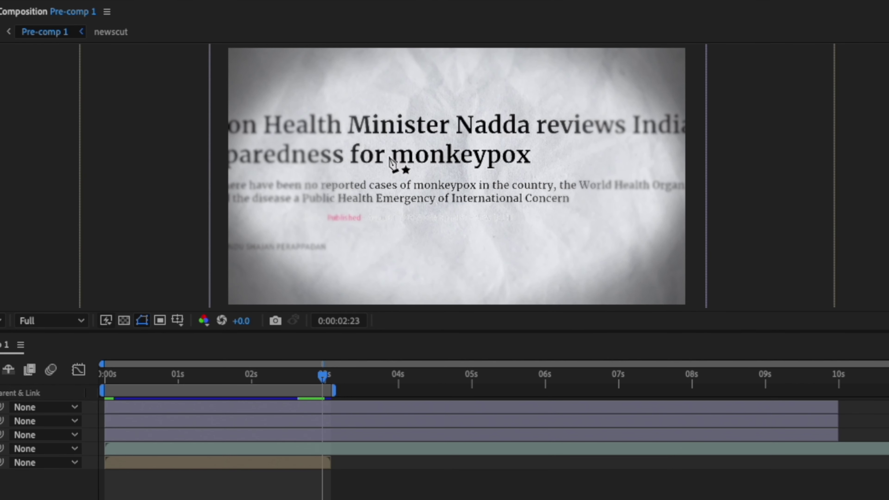
{"action": "left_click", "coordinate": [391, 157]}
{"action": "left_click", "coordinate": [536, 156]}
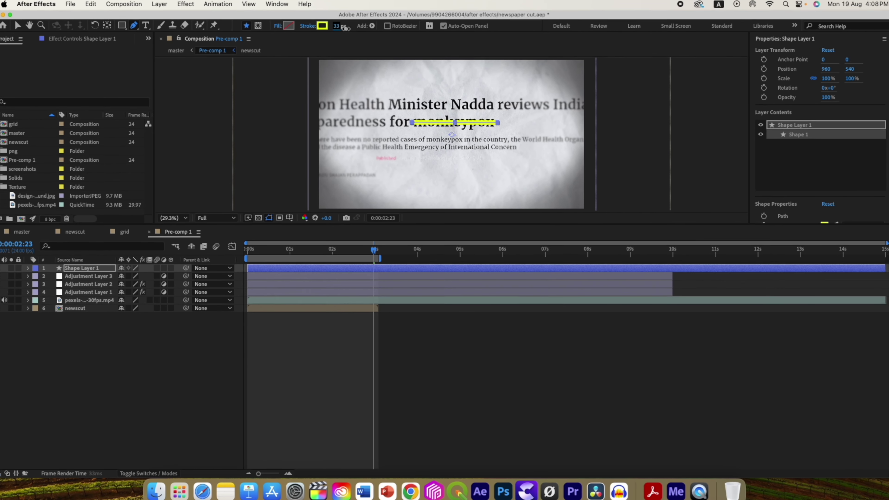
{"action": "left_click_drag", "start_coordinate": [346, 28], "coordinate": [356, 30]}
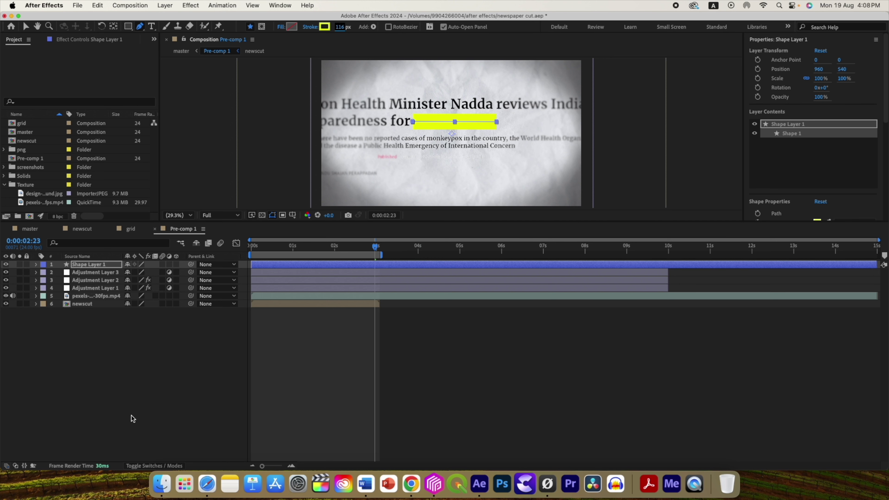
Set the yellow highlight layer's blend mode to Multiply.
{"action": "left_click", "coordinate": [129, 466]}
{"action": "key", "text": "alt+shift+o"}
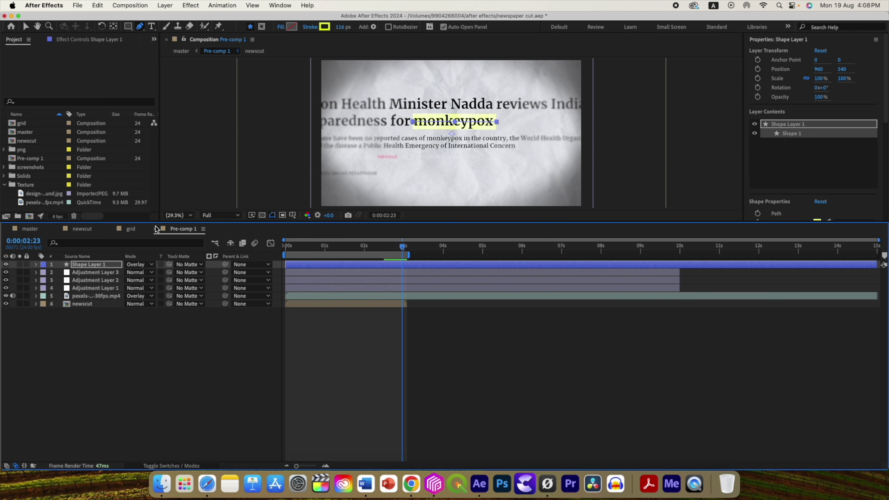
{"action": "left_click", "coordinate": [151, 265]}
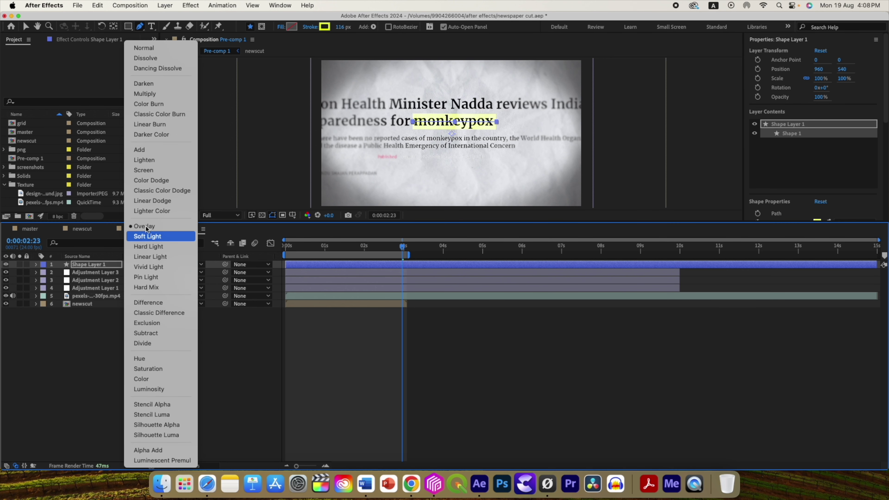
{"action": "left_click", "coordinate": [154, 116]}
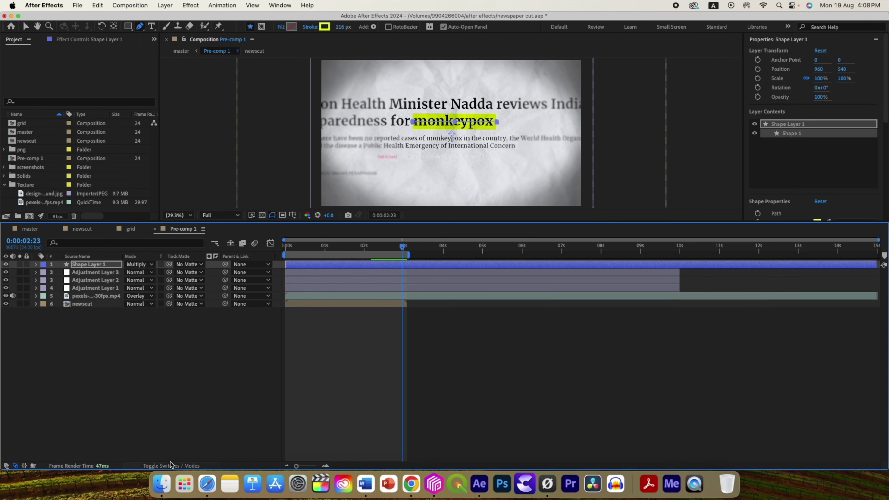
{"action": "left_click", "coordinate": [190, 464]}
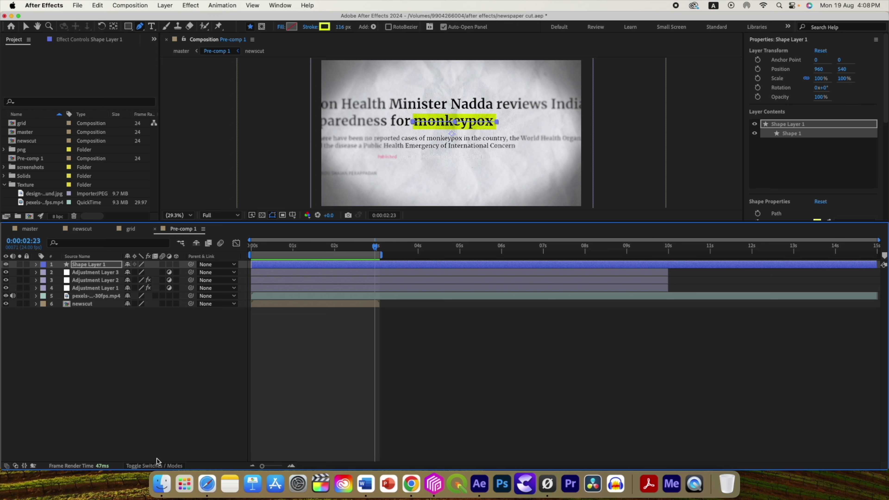
{"action": "left_click", "coordinate": [156, 466]}
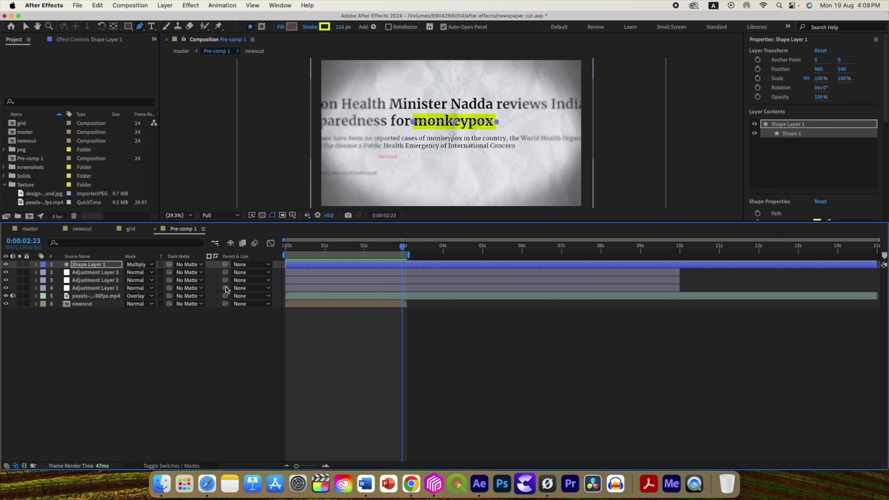
Apply Turbulent Displace to the highlight with Amount 30 for rough edges.
{"action": "left_click", "coordinate": [97, 265]}
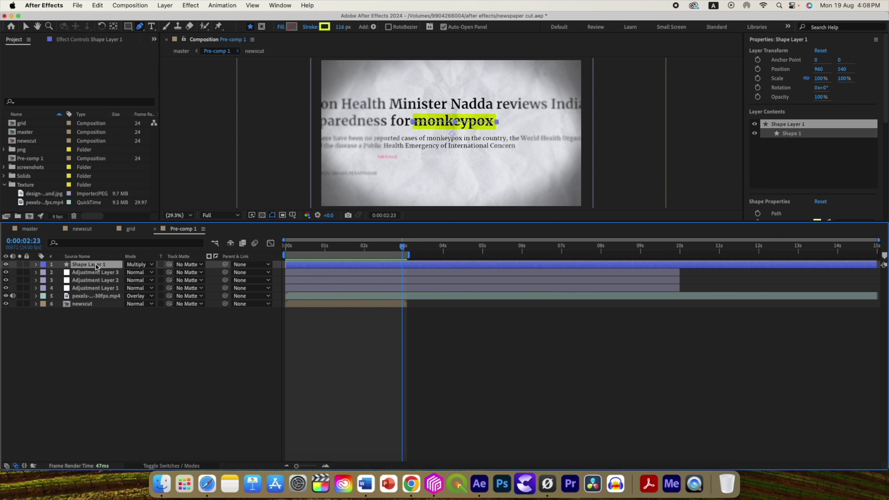
{"action": "key", "text": "ctrl+space"}
{"action": "type", "text": "tur"}
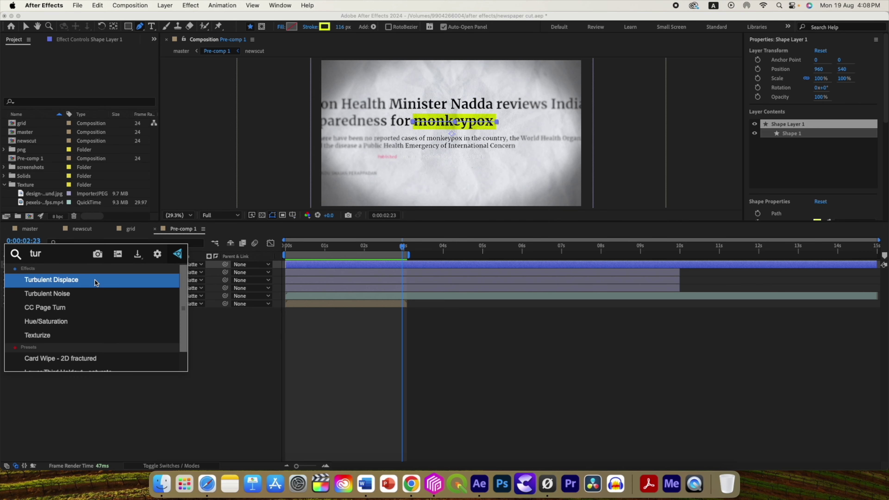
{"action": "key", "text": "Return"}
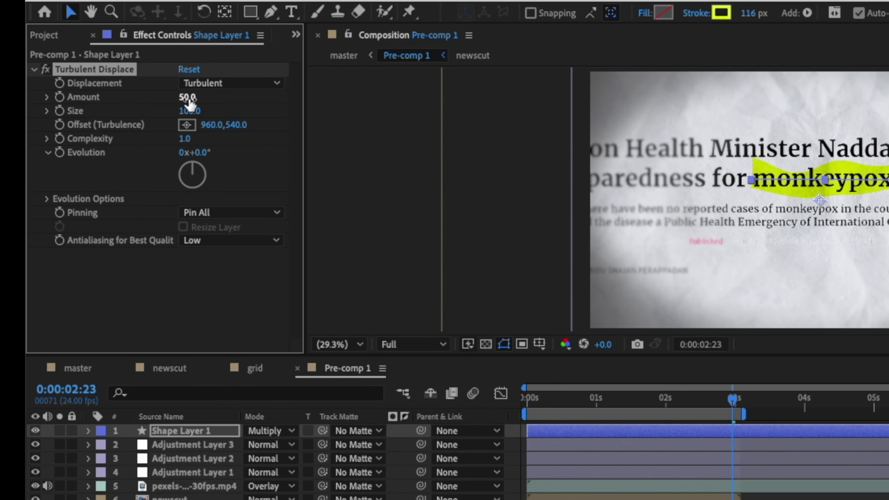
{"action": "left_click", "coordinate": [93, 75]}
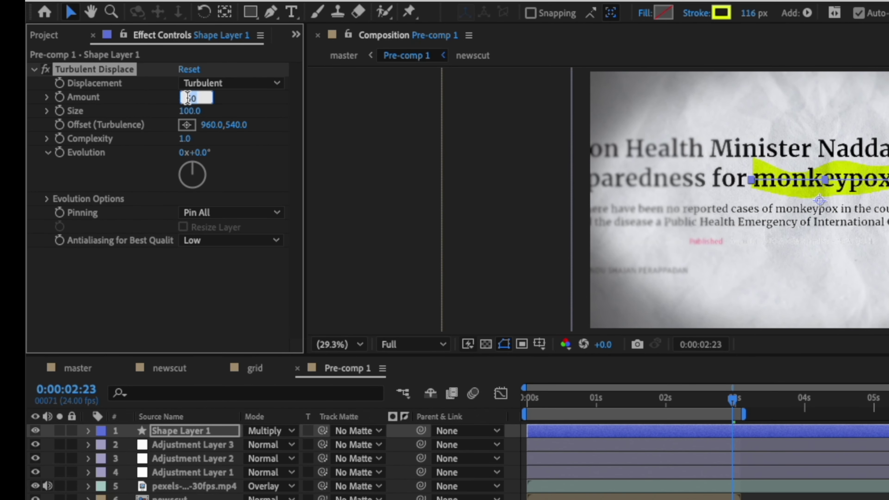
{"action": "type", "text": "30"}
{"action": "key", "text": "Return"}
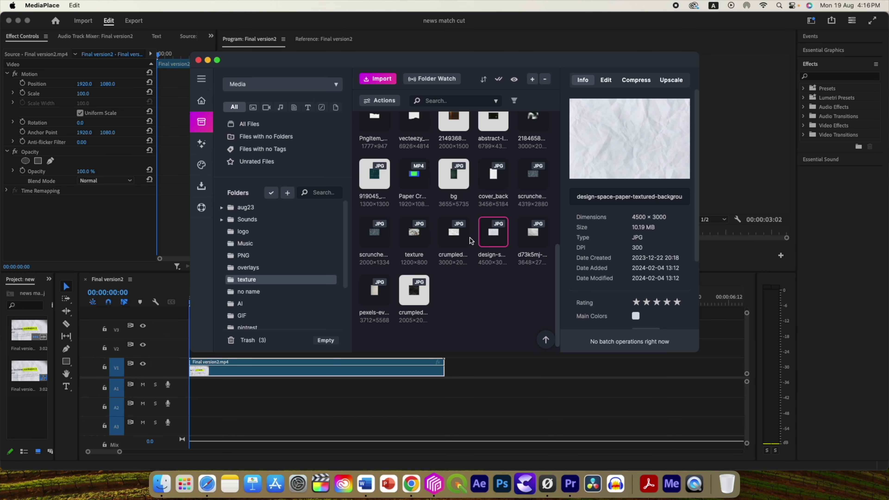
Search MediaPlace for 'old cam' and place the camera-shutter MP3 at the start of A1.
{"action": "scroll", "coordinate": [455, 227], "scroll_direction": "up", "scroll_amount": 10}
{"action": "left_click", "coordinate": [437, 101]}
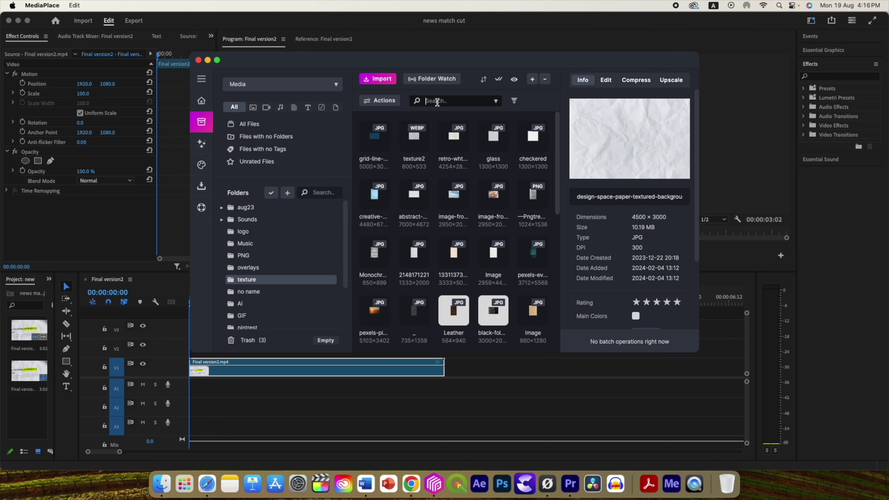
{"action": "type", "text": "old cam"}
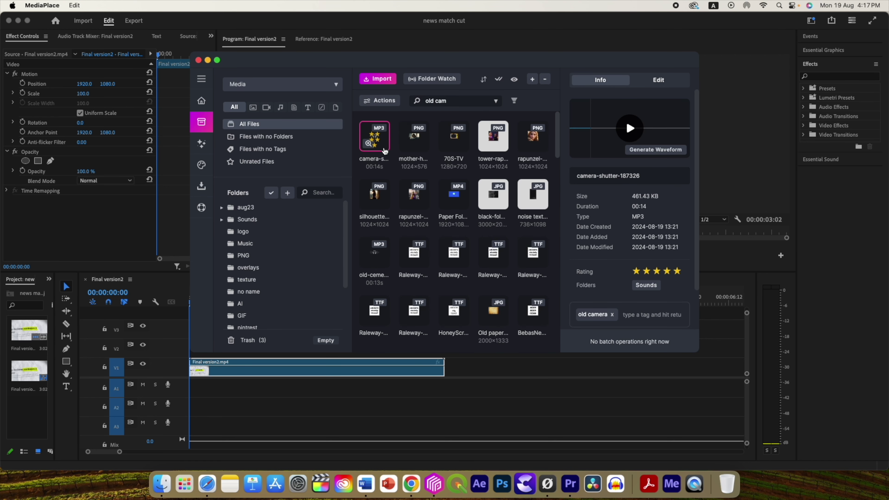
{"action": "left_click_drag", "start_coordinate": [384, 150], "coordinate": [258, 389]}
{"action": "left_click_drag", "start_coordinate": [196, 302], "coordinate": [227, 306]}
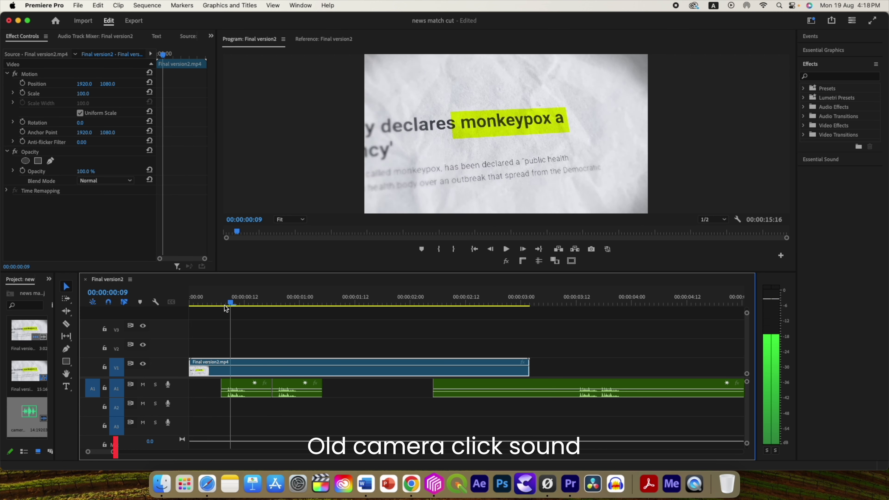
Position the camera-shutter clips on A1 at each headline change.
{"action": "left_click_drag", "start_coordinate": [221, 305], "coordinate": [240, 315]}
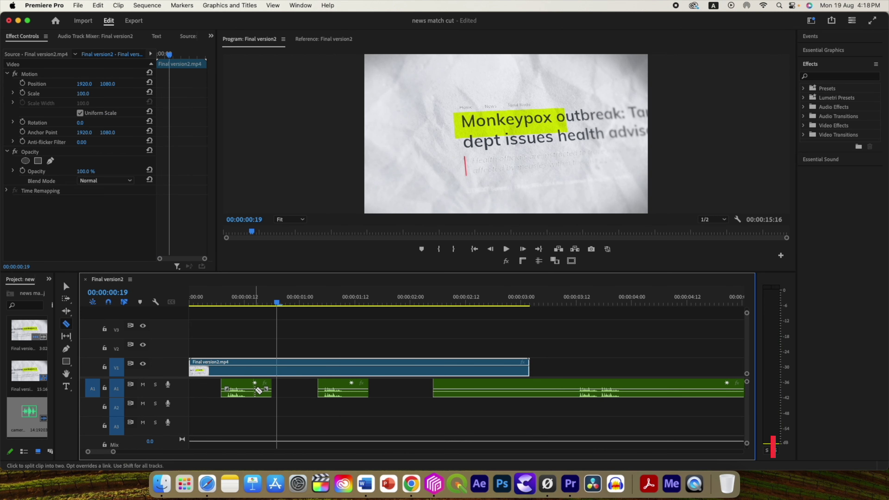
{"action": "left_click_drag", "start_coordinate": [240, 304], "coordinate": [397, 308]}
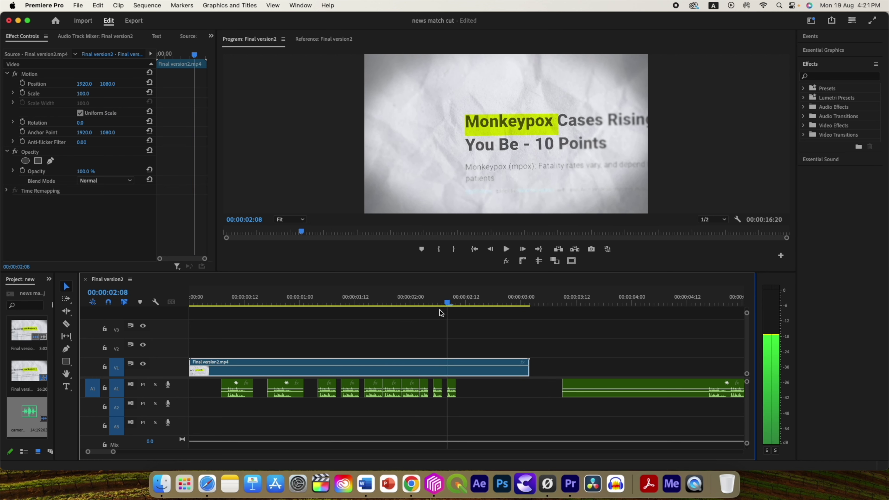
{"action": "mouse_move", "coordinate": [440, 313]}
{"action": "left_mouse_down"}
{"action": "mouse_move", "coordinate": [457, 305]}
{"action": "mouse_move", "coordinate": [433, 301]}
{"action": "left_mouse_up"}
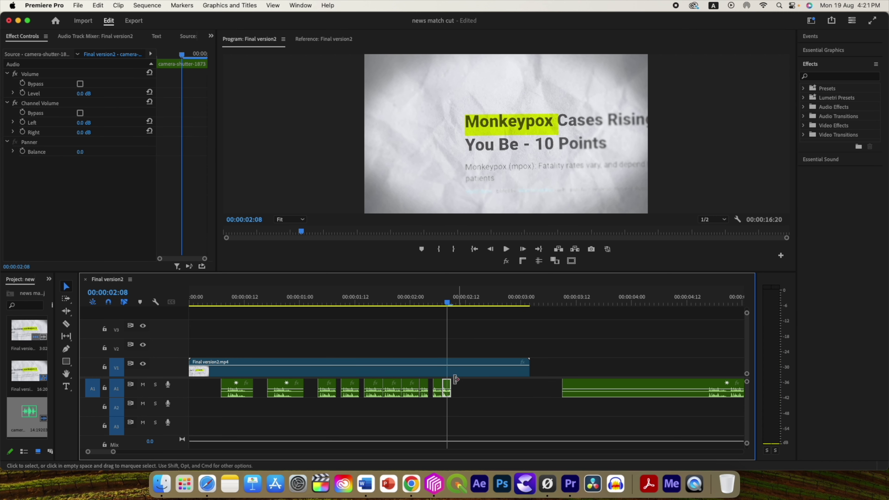
Move the riser earlier on A2 and give it an Exponential Fade in.
{"action": "left_click", "coordinate": [387, 364]}
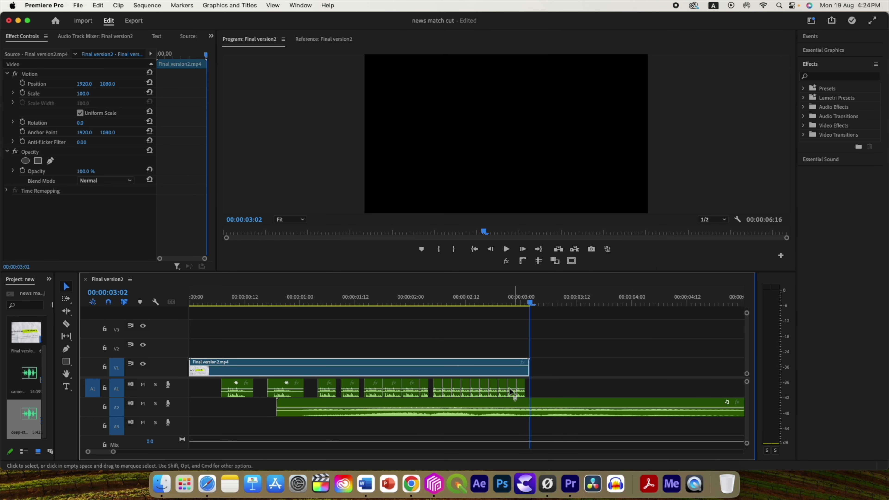
{"action": "left_click_drag", "start_coordinate": [550, 408], "coordinate": [509, 411]}
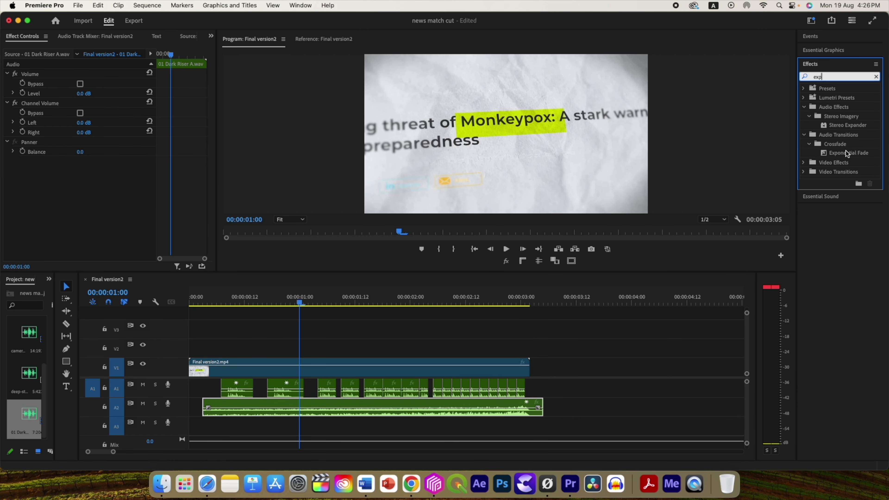
{"action": "left_click_drag", "start_coordinate": [847, 153], "coordinate": [206, 415]}
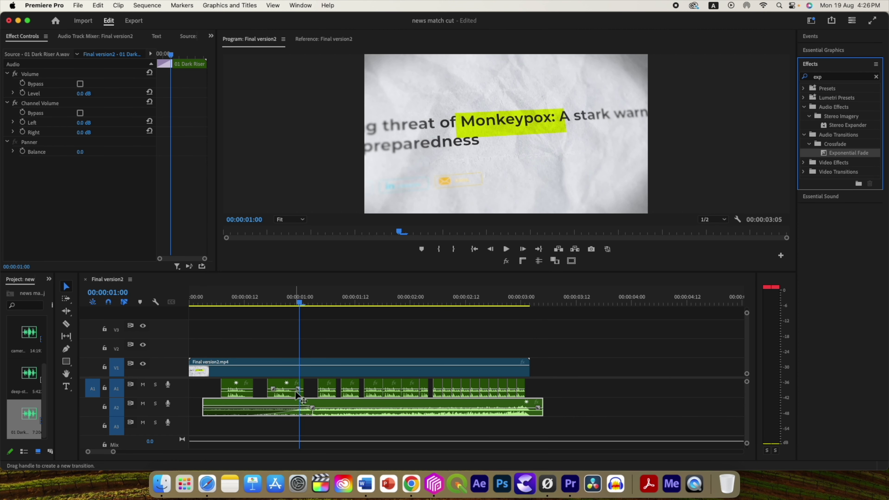